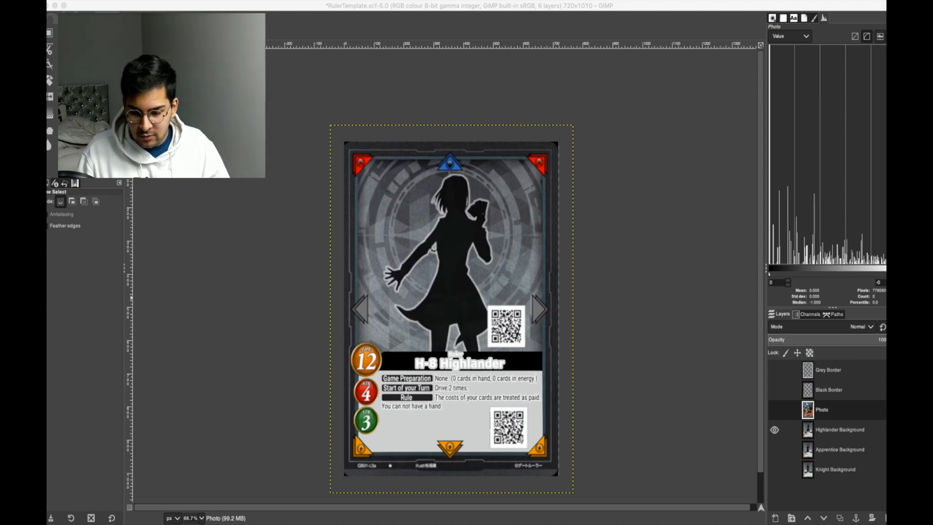
# Hide the Highlander Background layer and preview the Knight Background layer on its own, hiding it again.
pyautogui.click(774, 449)
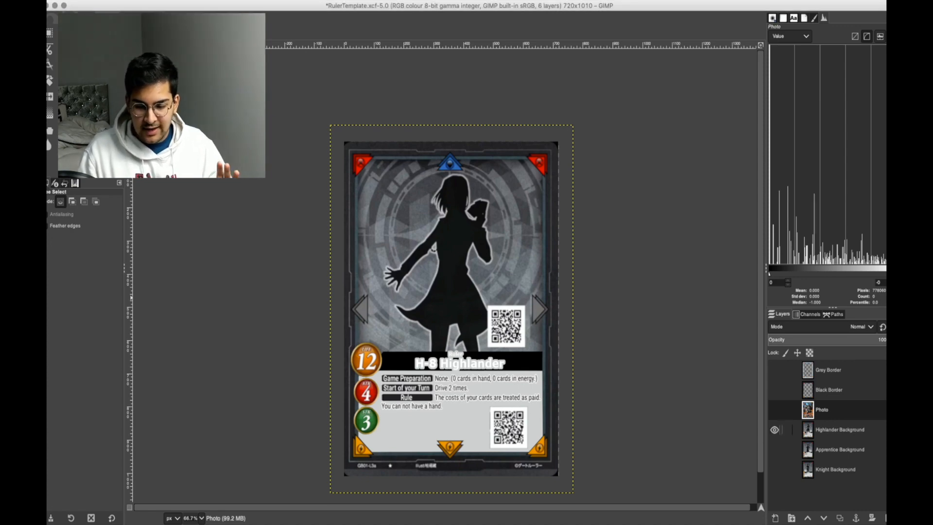
pyautogui.click(775, 430)
pyautogui.click(827, 469)
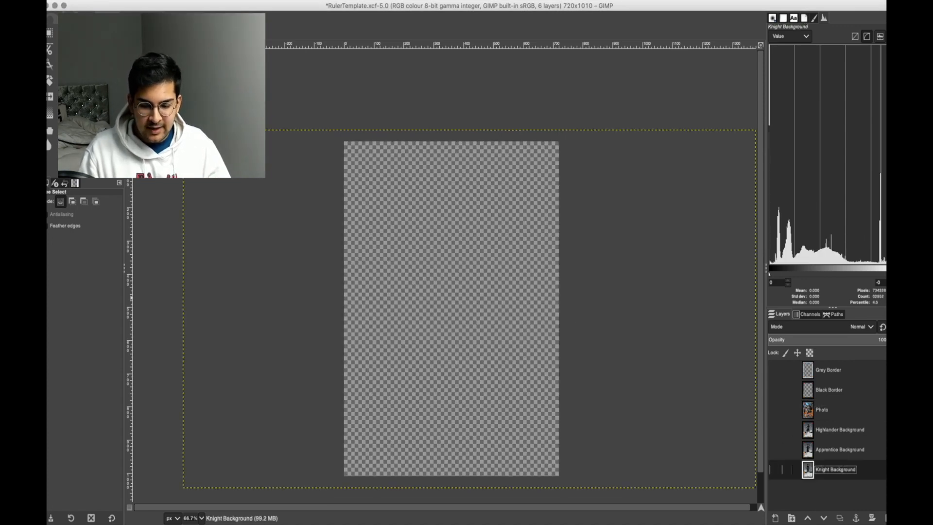
pyautogui.click(774, 469)
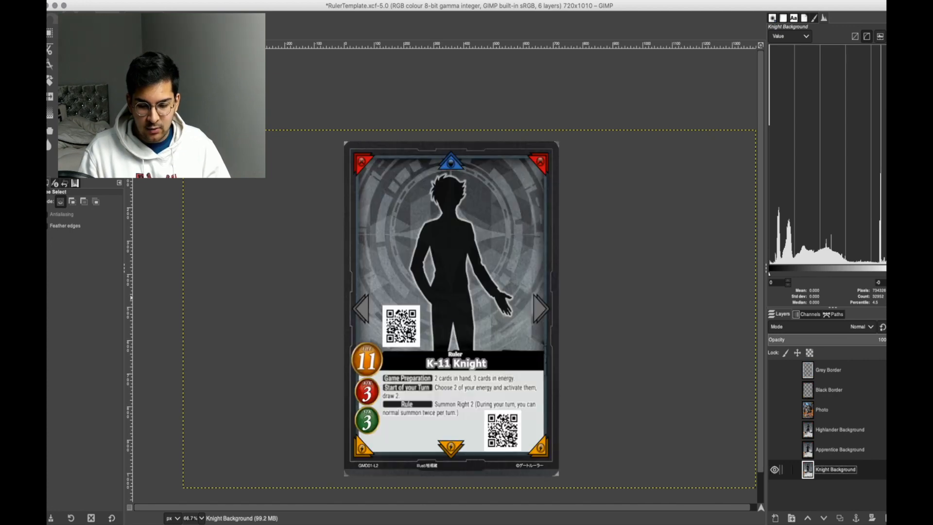
pyautogui.click(775, 469)
# Preview the Apprentice Background and Highlander Background layers one at a time, hiding each again.
pyautogui.click(840, 449)
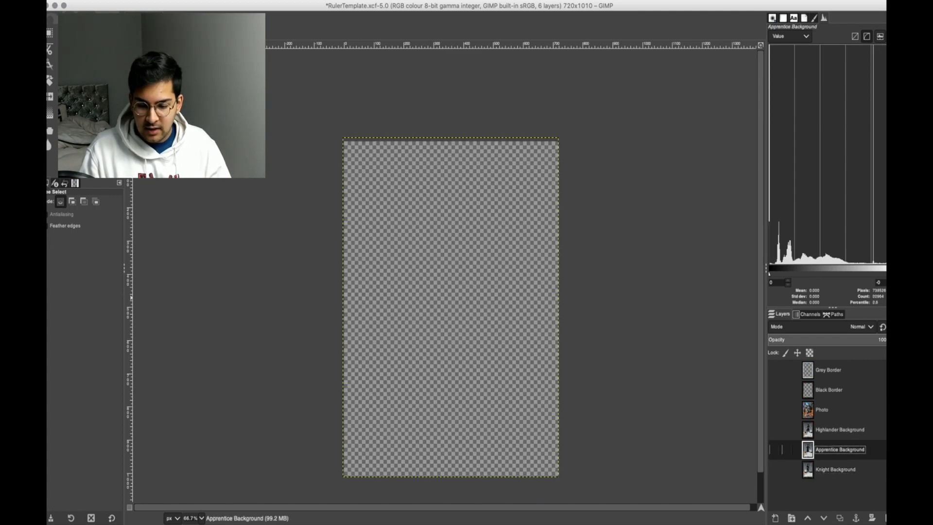
pyautogui.click(774, 450)
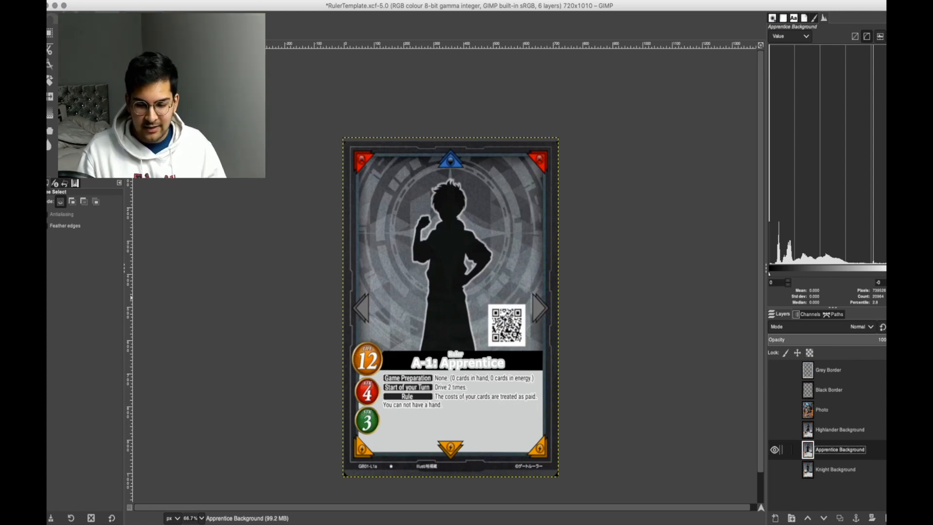
pyautogui.click(774, 449)
pyautogui.click(775, 430)
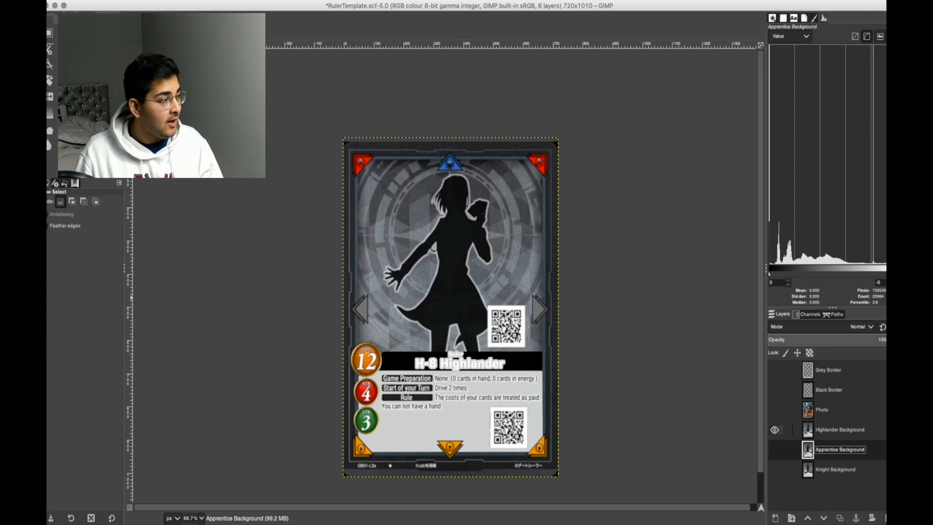
pyautogui.click(775, 430)
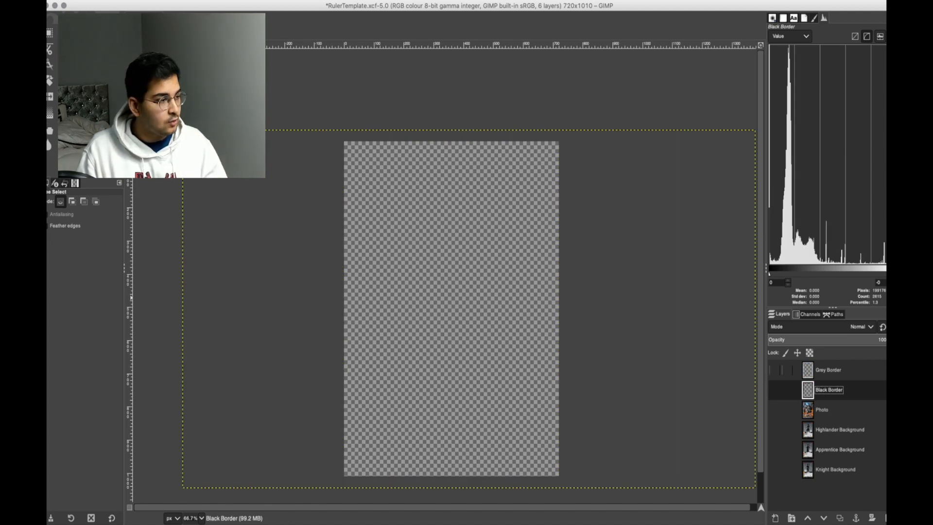
# Preview the Grey Border and Black Border layers one at a time, hiding both again.
pyautogui.click(829, 370)
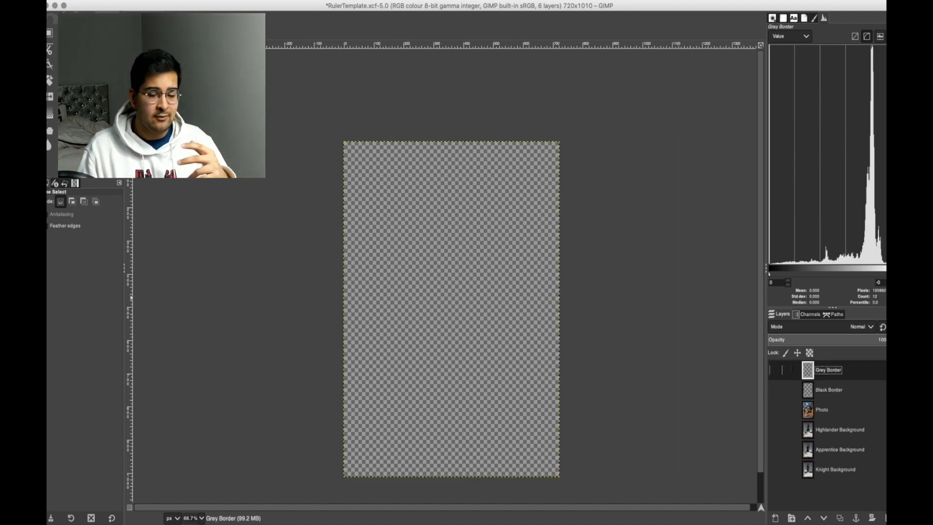
pyautogui.click(775, 370)
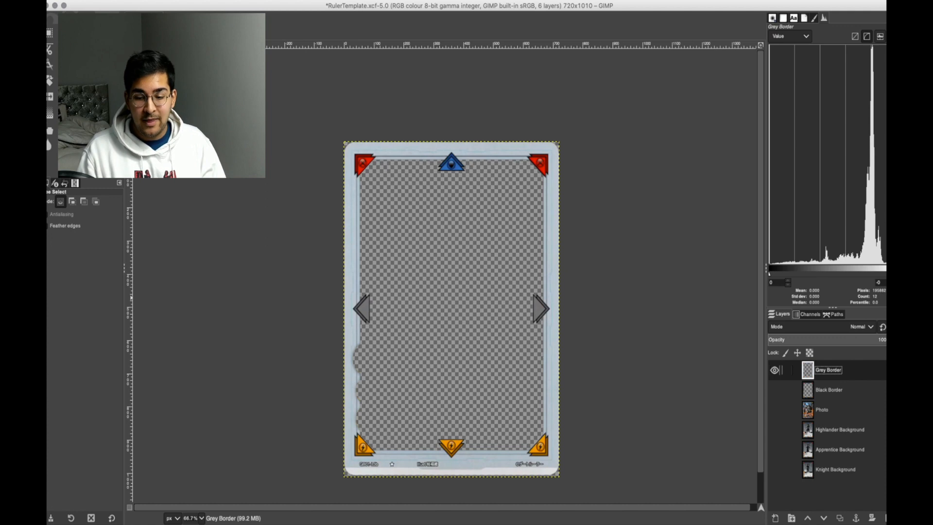
pyautogui.click(775, 370)
pyautogui.click(775, 390)
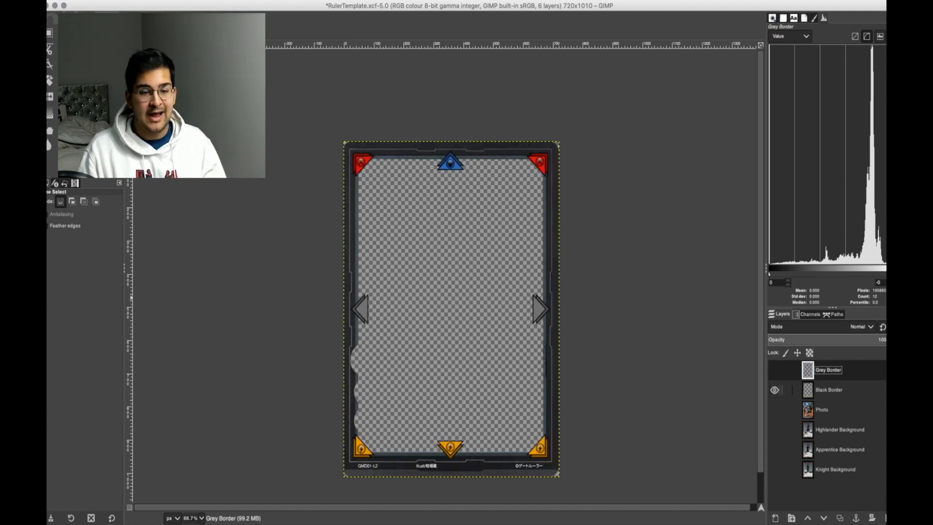
pyautogui.click(774, 389)
pyautogui.click(775, 370)
pyautogui.click(775, 370)
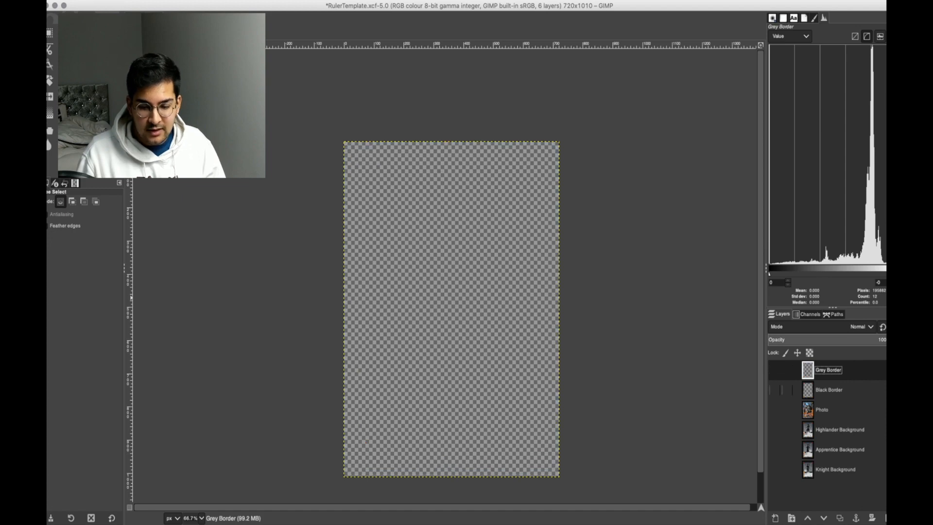
# Make the Photo layer with the robot card visible.
pyautogui.click(775, 409)
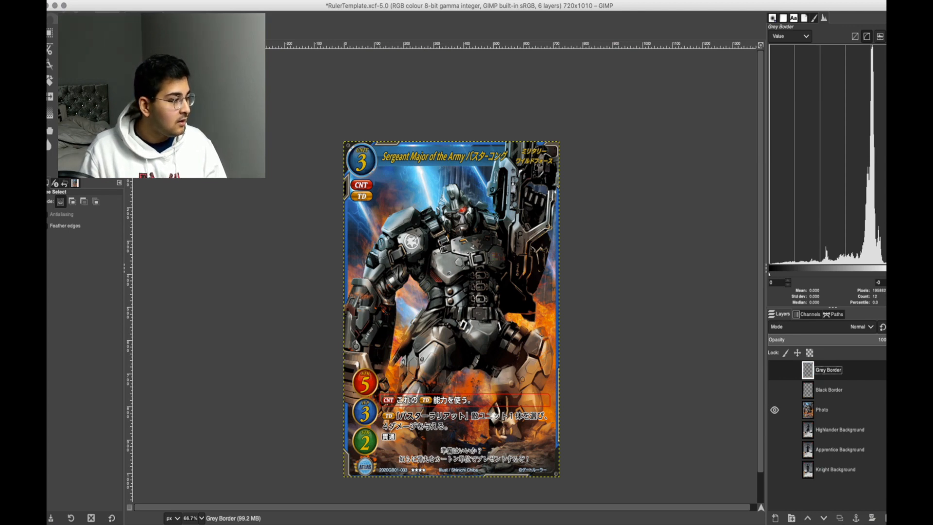
pyautogui.press('super+Tab')
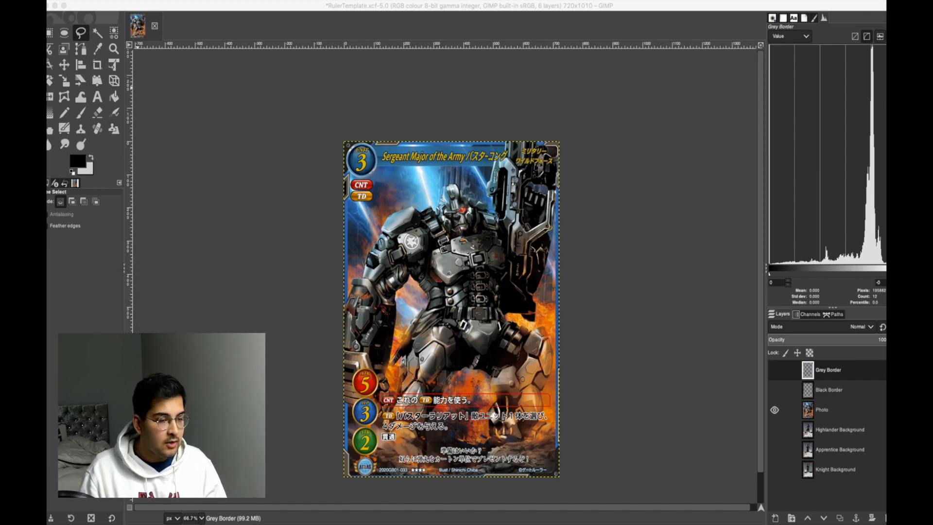
pyautogui.press('super+Tab')
# Start a Free Select outline at the notch beside the robot's star-marked shoulder and trace over the shoulder plate's upper edge.
pyautogui.press('u')
pyautogui.press('f')
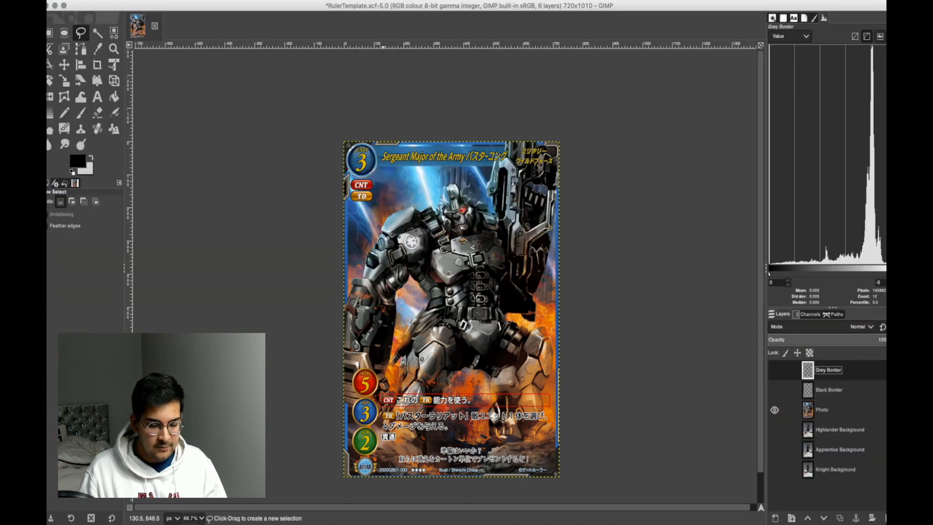
pyautogui.press('1')
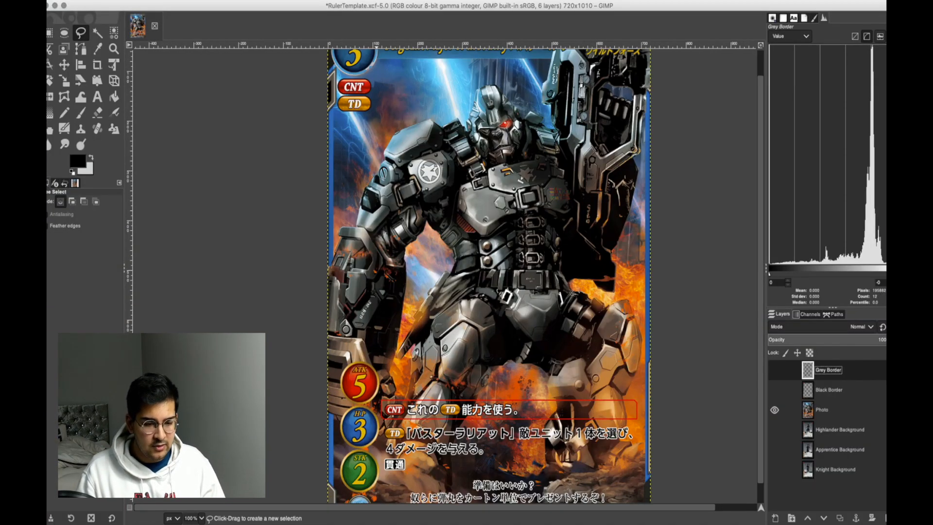
pyautogui.scroll(2, 379, 381)
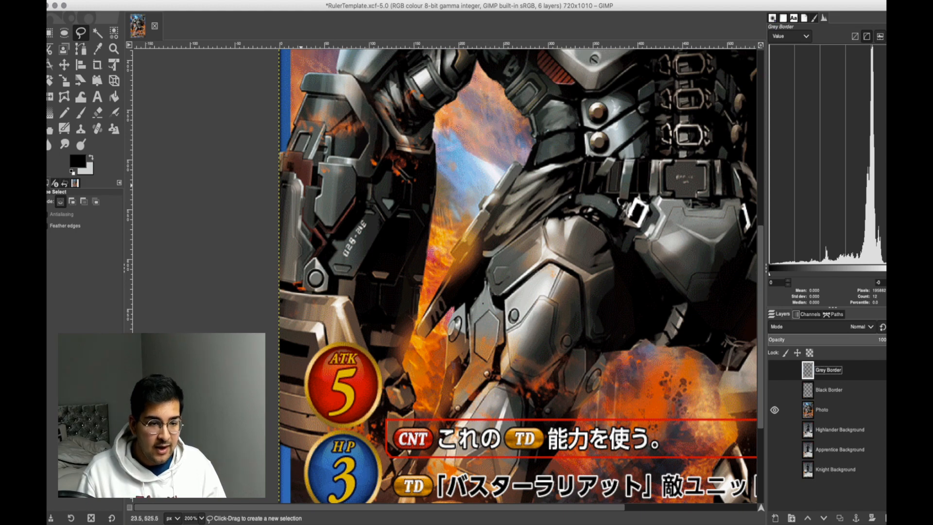
pyautogui.scroll(5, 301, 272)
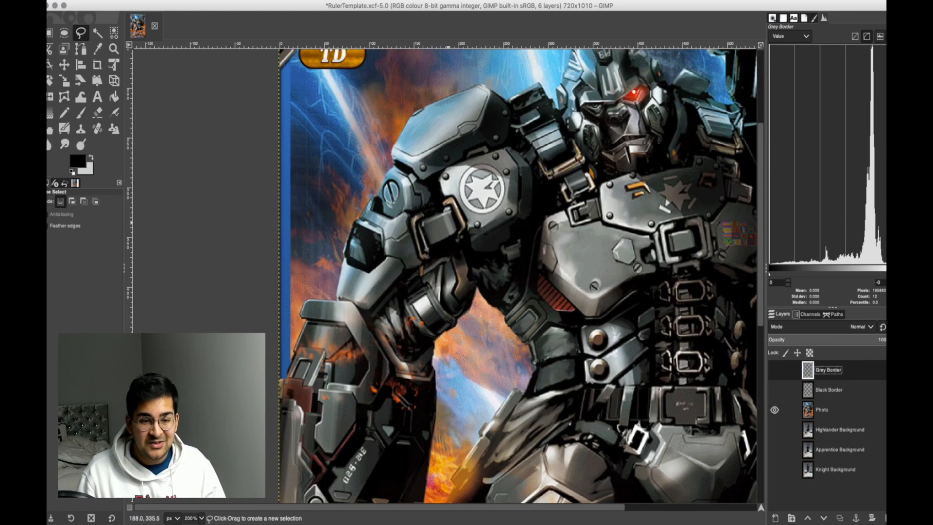
pyautogui.scroll(4, 518, 274)
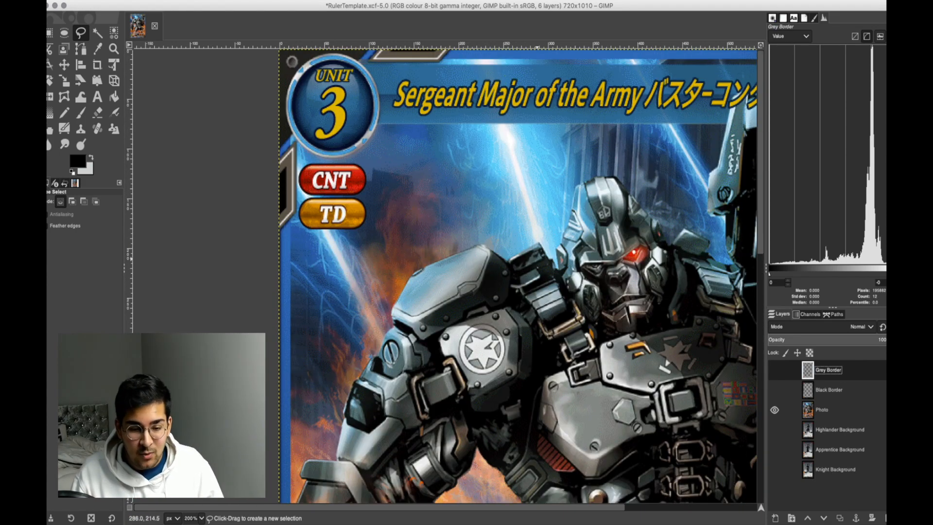
pyautogui.scroll(6, 515, 257)
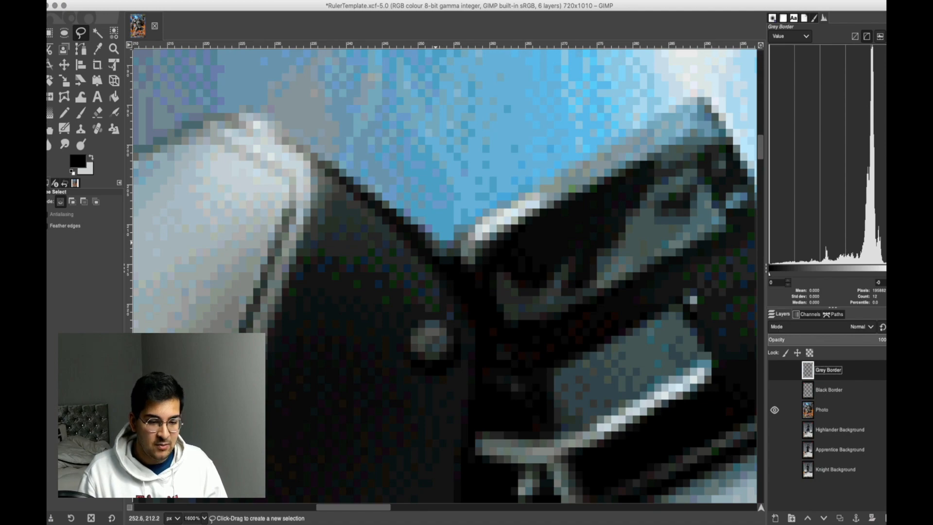
pyautogui.scroll(3, 444, 276)
pyautogui.click(438, 358)
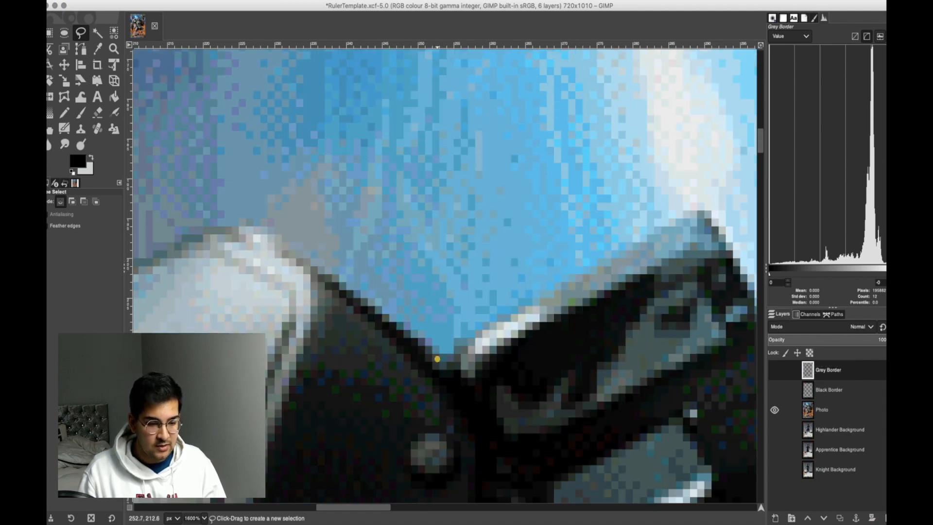
pyautogui.click(247, 228)
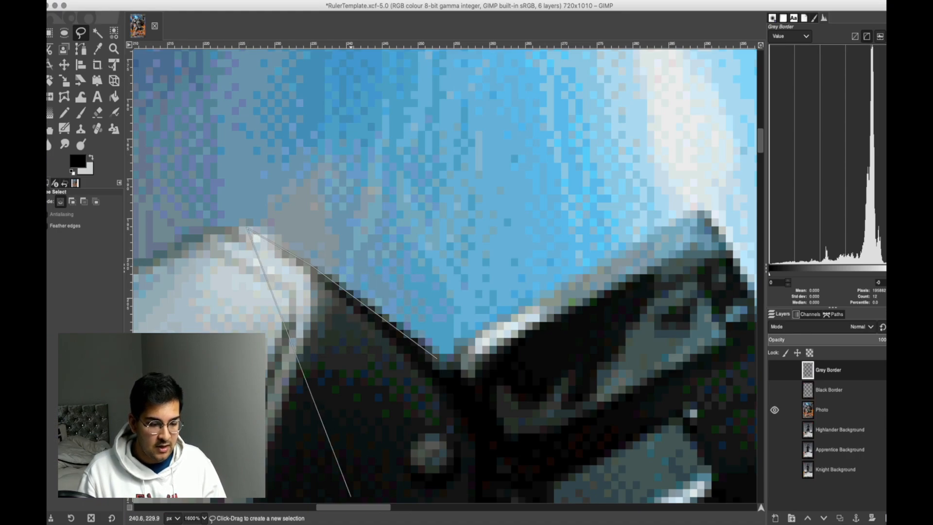
pyautogui.hscroll(-5, 333, 486)
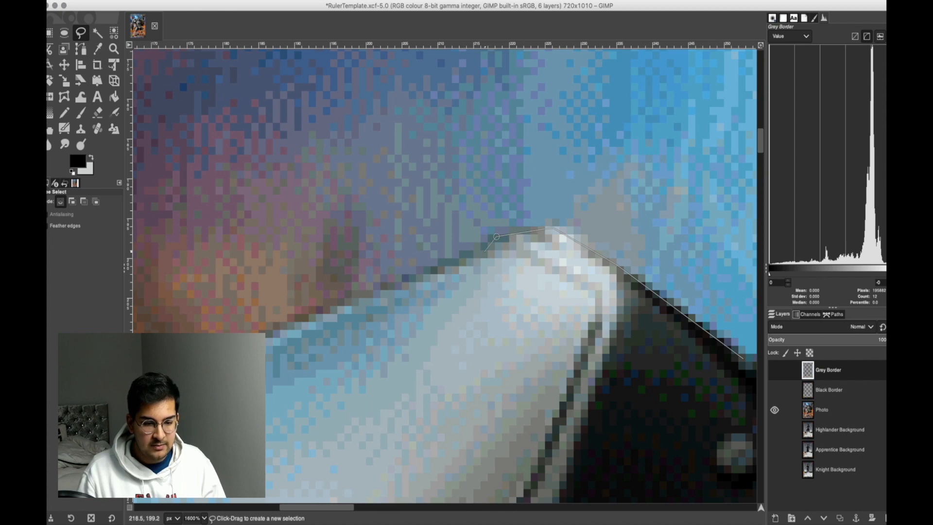
pyautogui.hscroll(-5, 445, 276)
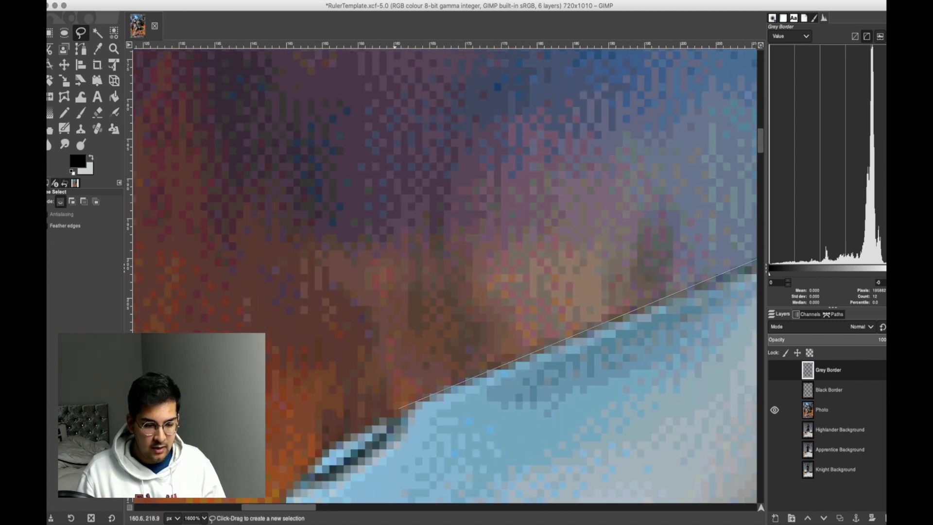
# Continue the free selection around the curved outer edge of the shoulder plate.
pyautogui.scroll(-3, 412, 292)
pyautogui.click(412, 292)
pyautogui.click(396, 307)
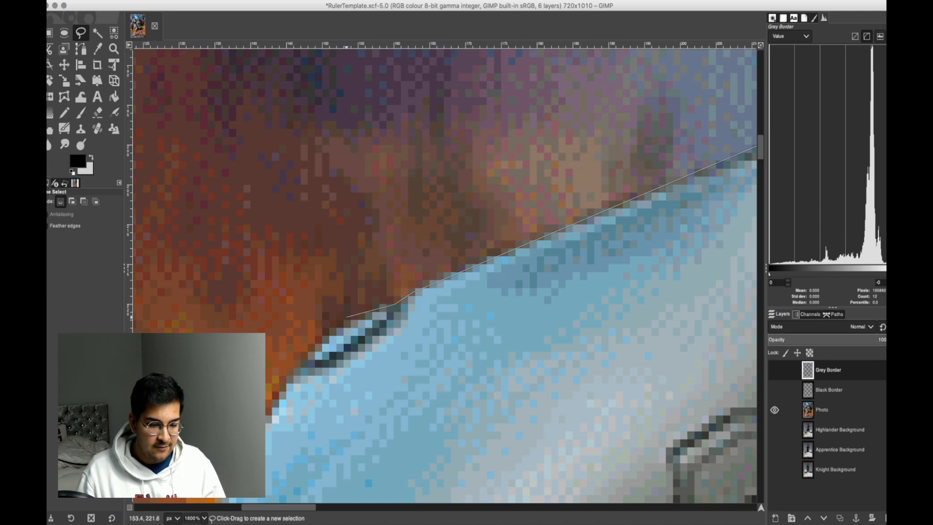
pyautogui.click(343, 325)
pyautogui.click(301, 367)
pyautogui.scroll(-3, 301, 368)
pyautogui.scroll(-3, 301, 368)
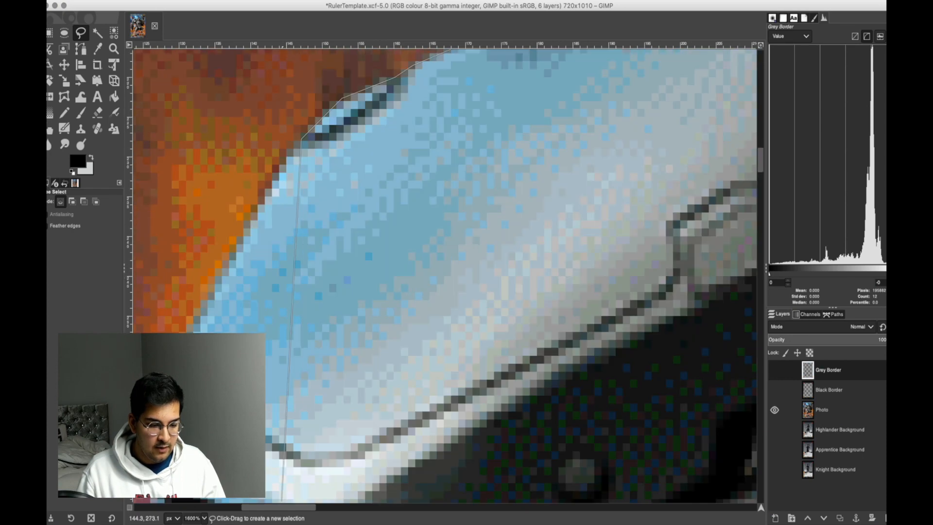
pyautogui.hscroll(-3, 287, 355)
pyautogui.click(218, 406)
# Trace the free selection around the shoulder plate's lower outer corner to the top of the upper arm.
pyautogui.scroll(-6, 218, 406)
pyautogui.click(216, 242)
pyautogui.click(233, 303)
pyautogui.click(232, 319)
pyautogui.moveTo(246, 507); pyautogui.dragTo(234, 507)
pyautogui.scroll(-5, 238, 496)
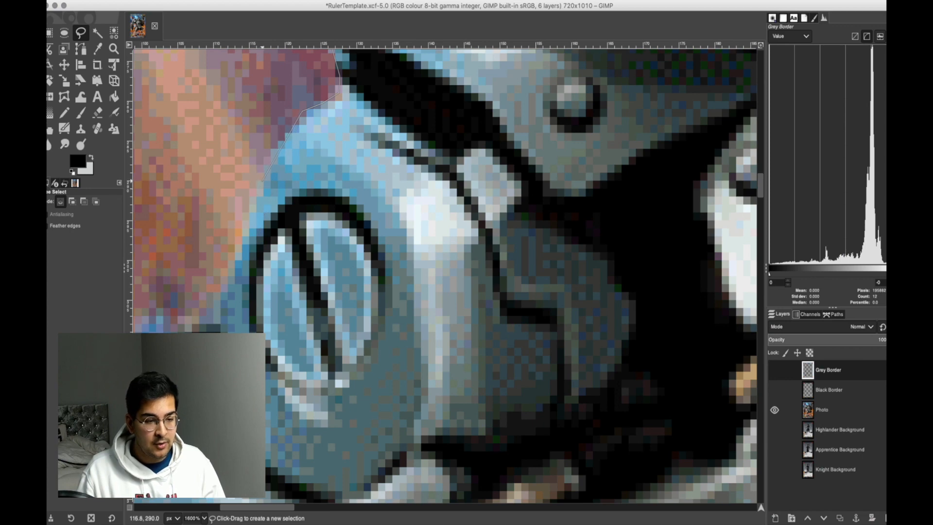
# Extend the free selection along the upper arm's outer edge, past the round slotted bolt.
pyautogui.click(263, 182)
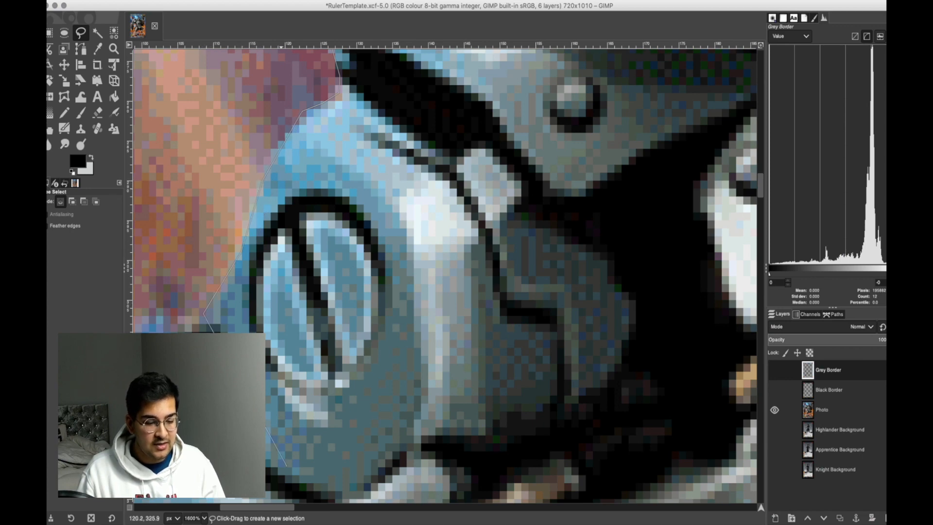
pyautogui.hscroll(-3, 209, 323)
pyautogui.click(362, 311)
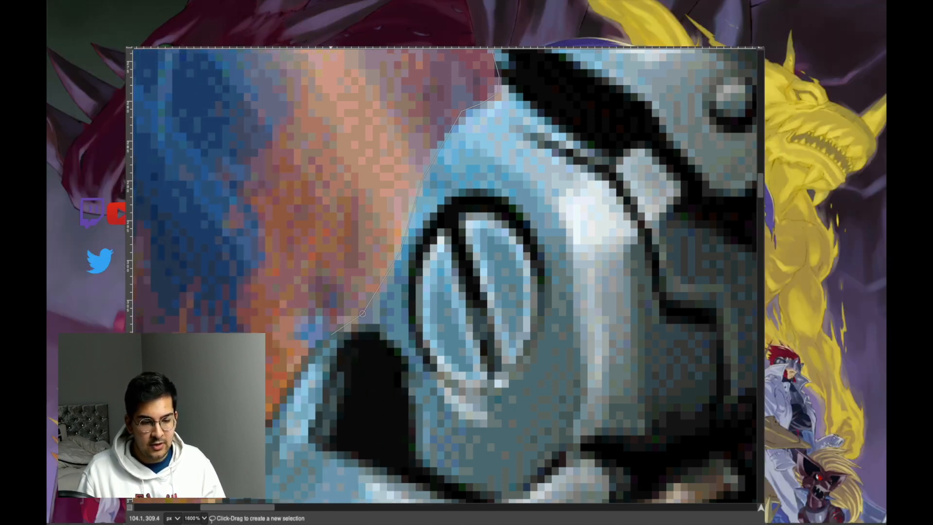
pyautogui.hscroll(-2, 301, 437)
pyautogui.hscroll(-1, 358, 379)
pyautogui.scroll(-5, 357, 379)
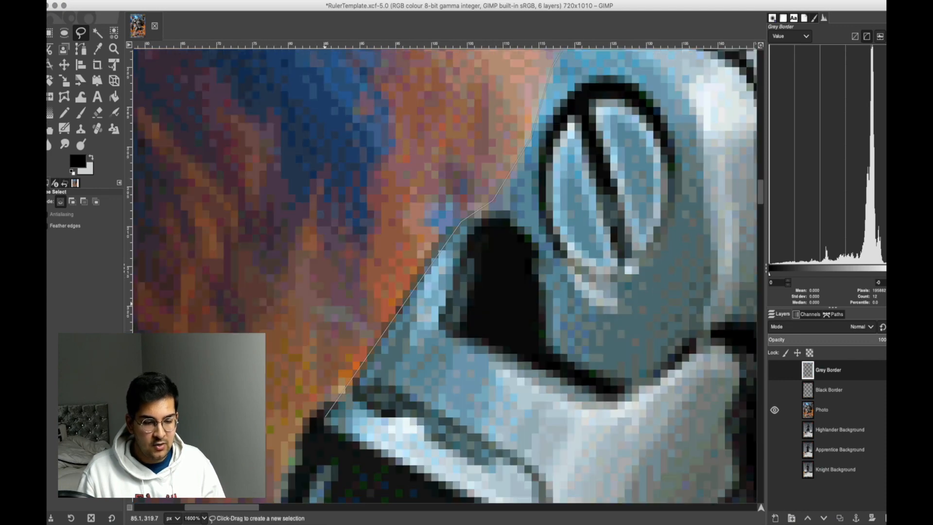
# Trace the free selection down the outer edge of the dark panel at the robot's elbow.
pyautogui.click(367, 250)
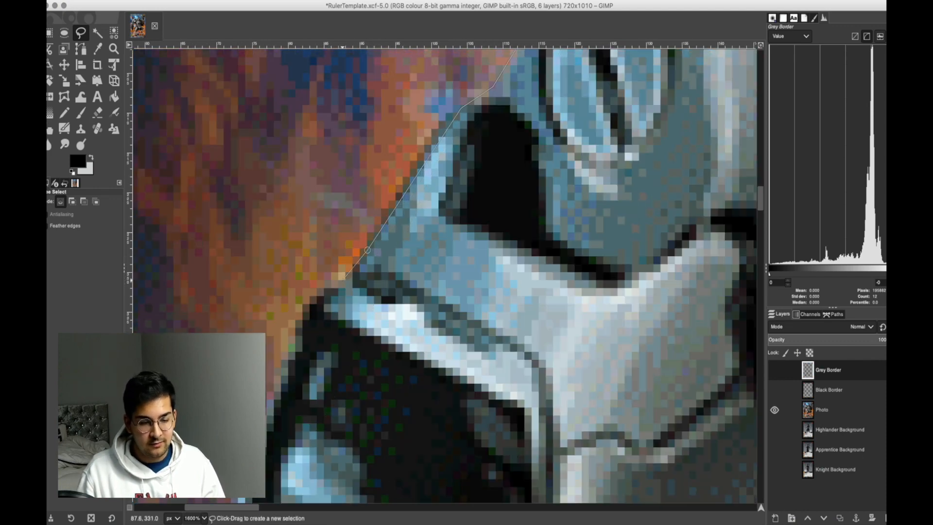
pyautogui.click(310, 303)
pyautogui.scroll(-5, 280, 384)
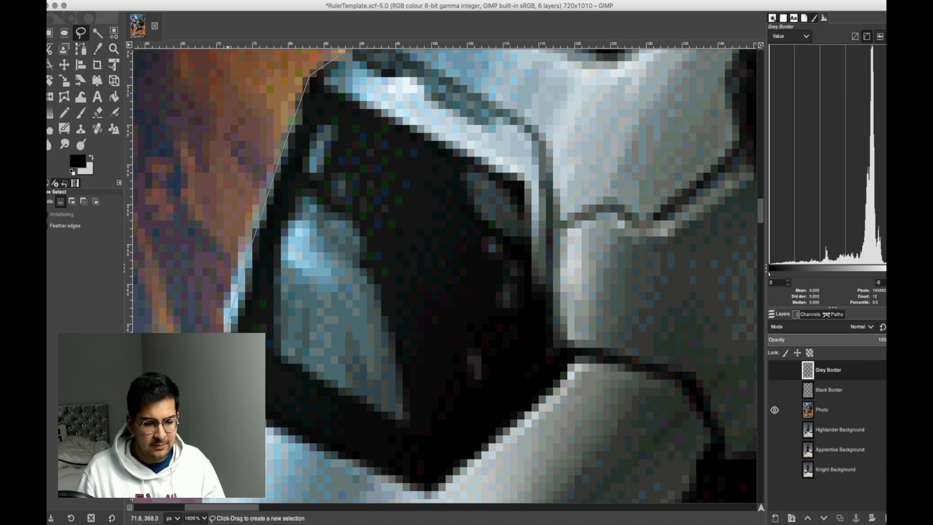
pyautogui.click(227, 321)
pyautogui.scroll(-5, 226, 321)
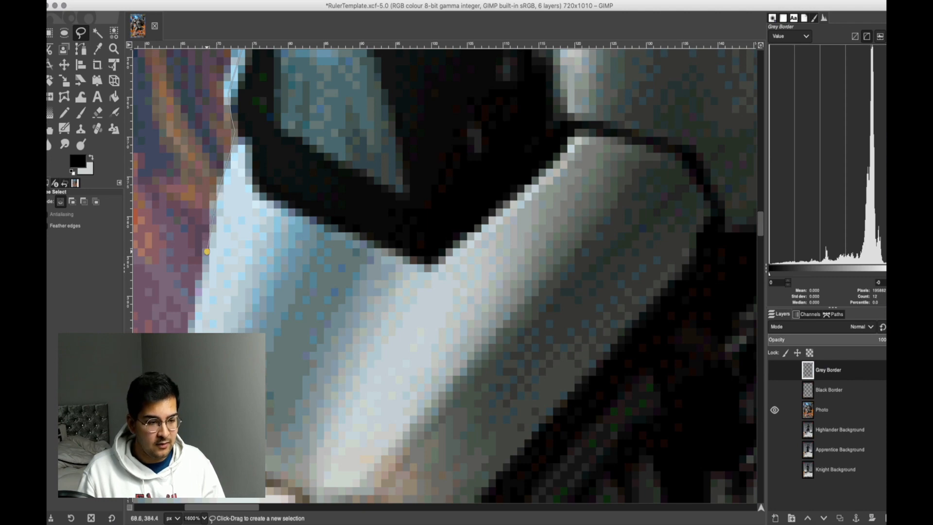
# Trace the free selection down the outer edge of the pale forearm plate and along the flat top of the gauntlet.
pyautogui.scroll(-3, 192, 321)
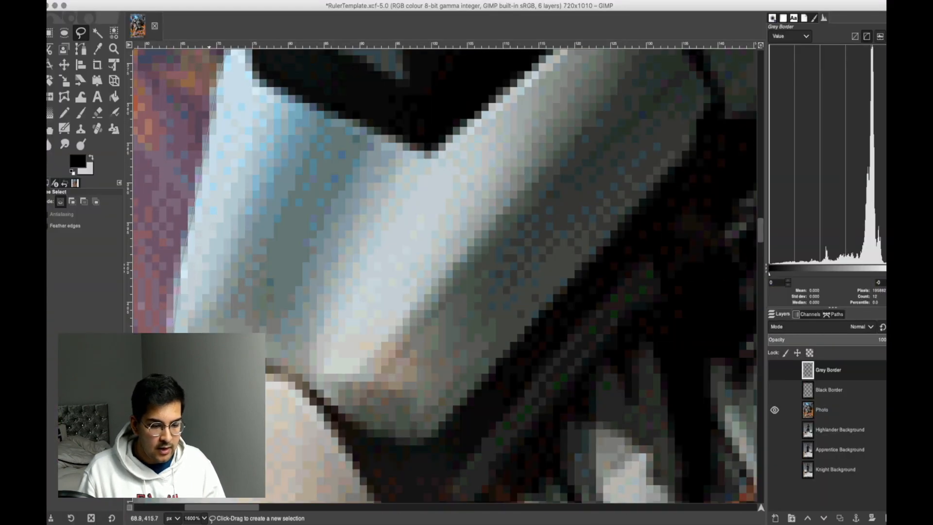
pyautogui.hscroll(-7, 445, 275)
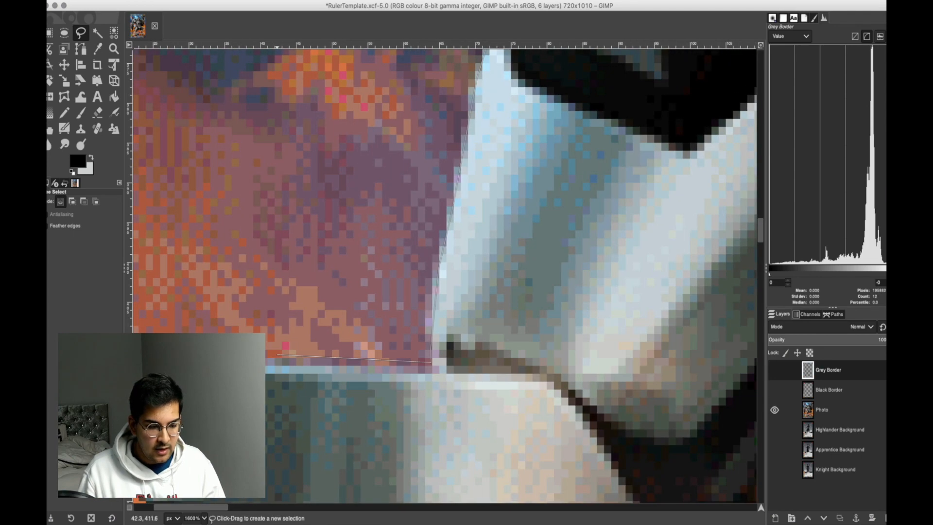
pyautogui.scroll(-2, 206, 354)
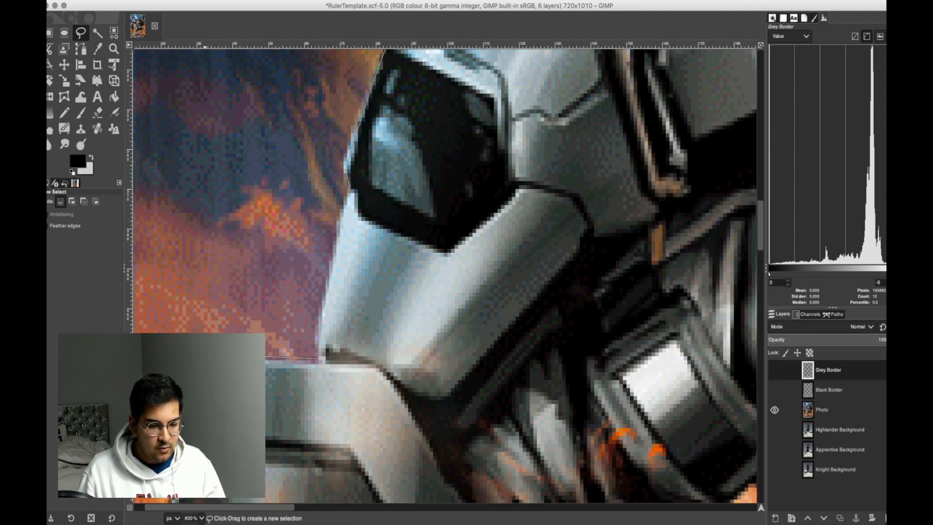
pyautogui.scroll(-3, 206, 355)
pyautogui.hscroll(-1, 249, 241)
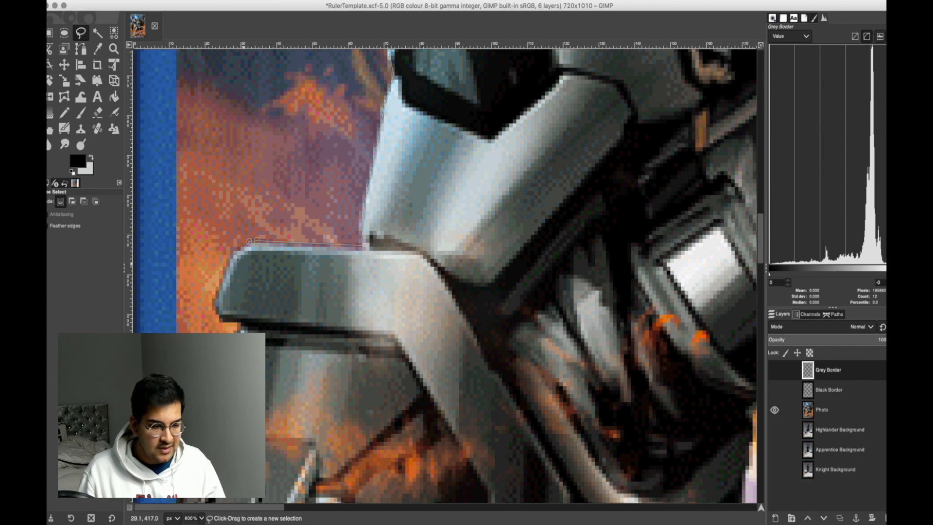
# Trace the free selection around the gauntlet's outer corner and down its sloping side to the card's blue border.
pyautogui.click(249, 241)
pyautogui.click(218, 315)
pyautogui.click(222, 321)
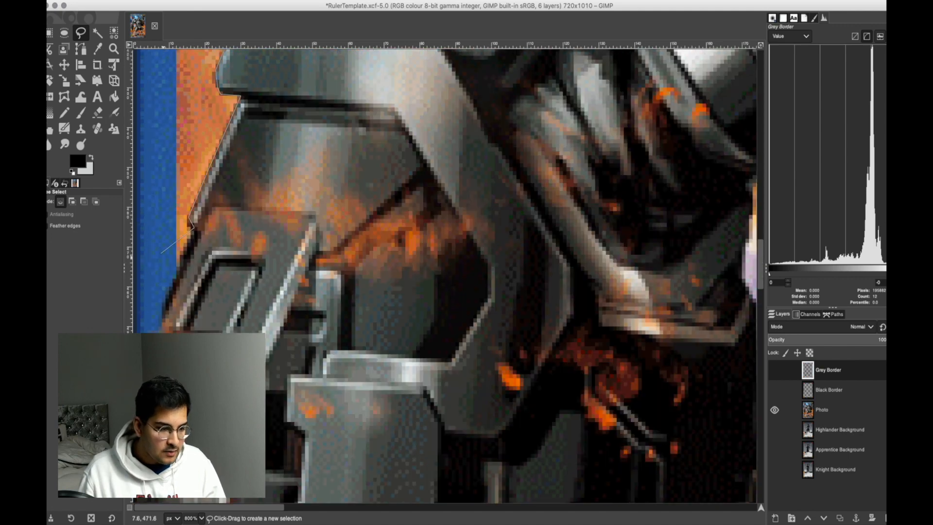
pyautogui.click(176, 276)
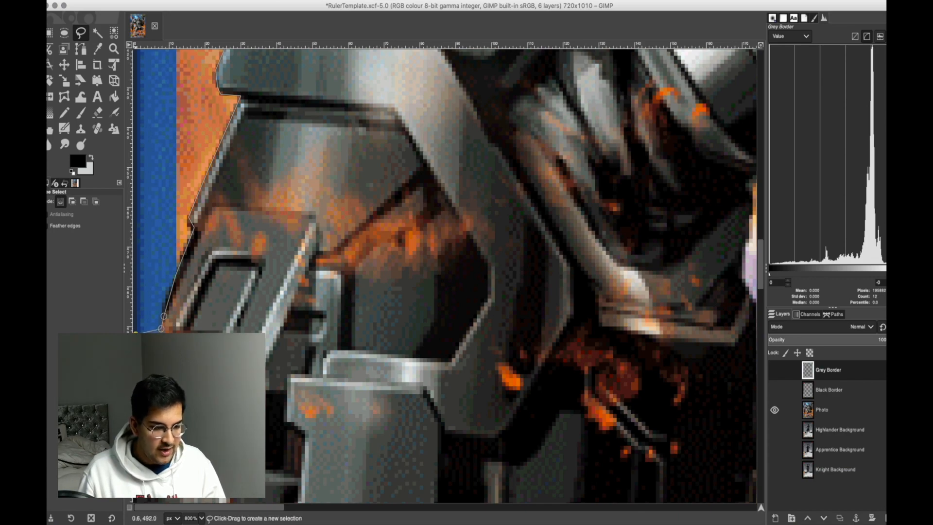
# Run the free selection down the card's left edge and across the lower arm to the fiery gap beside the thigh.
pyautogui.scroll(-10, 444, 275)
pyautogui.keyDown('ctrl'); pyautogui.scroll(-5, 138, 166); pyautogui.keyUp('ctrl')
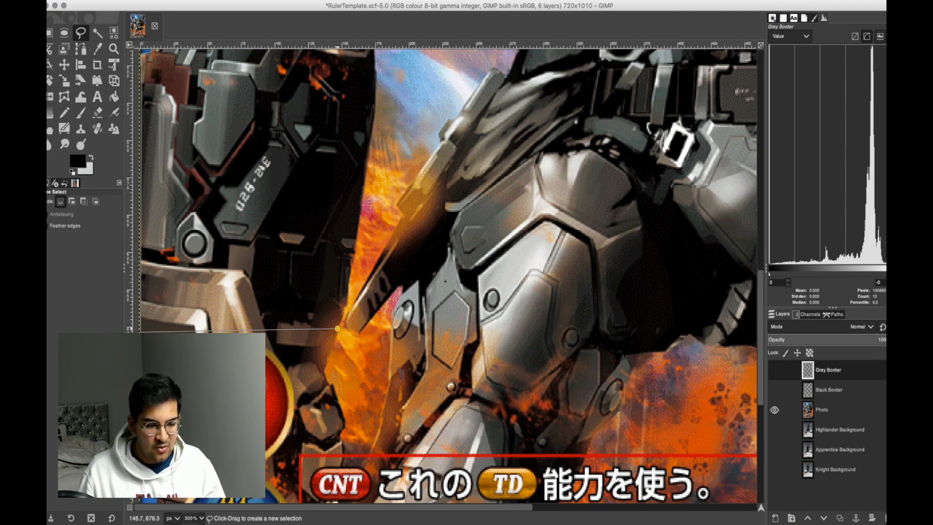
pyautogui.keyDown('ctrl'); pyautogui.scroll(2, 338, 329); pyautogui.keyUp('ctrl')
pyautogui.click(338, 329)
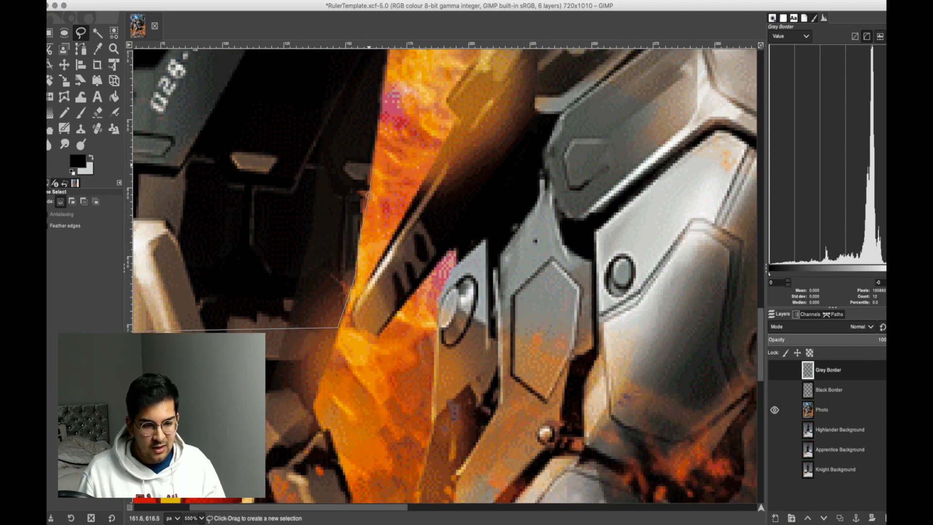
# Trace the free selection up the arm's inner edge, along the gap of fire and sky between arm and body.
pyautogui.scroll(5, 363, 243)
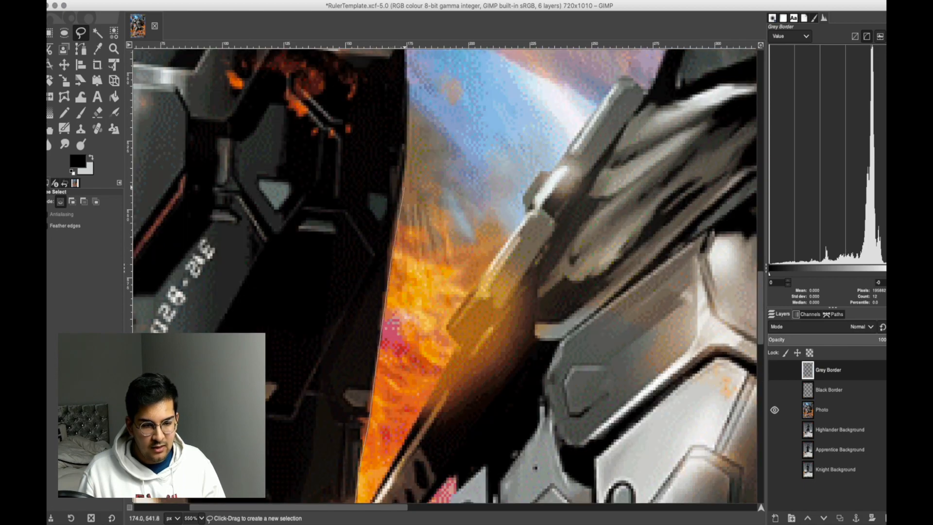
pyautogui.scroll(5, 408, 146)
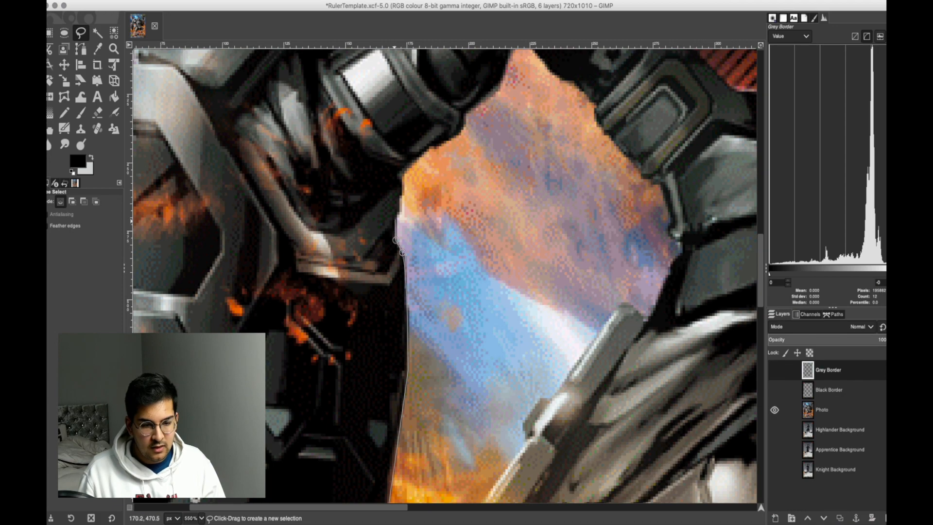
pyautogui.click(402, 176)
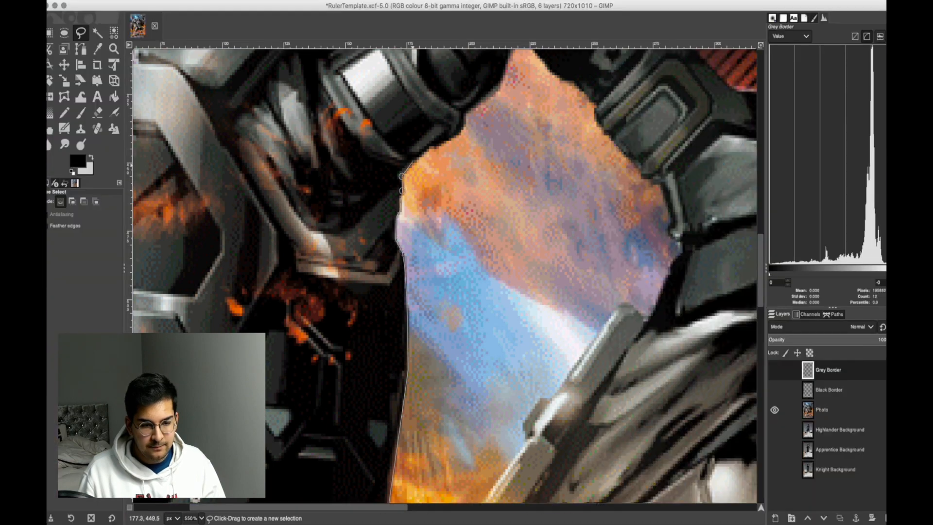
# Trace the free selection along the underside of the cylindrical elbow joint to the peak of the gap below the armpit.
pyautogui.click(428, 150)
pyautogui.click(461, 131)
pyautogui.scroll(5, 464, 126)
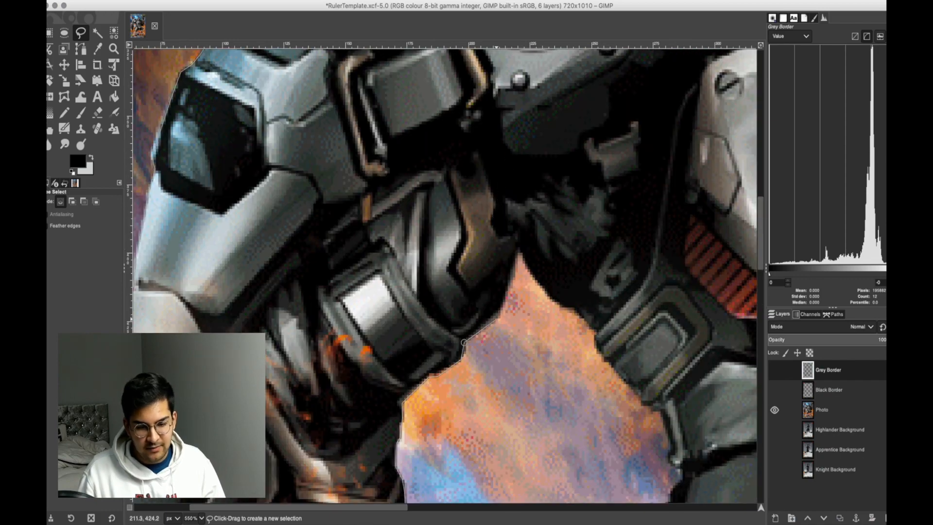
pyautogui.click(504, 305)
pyautogui.click(509, 290)
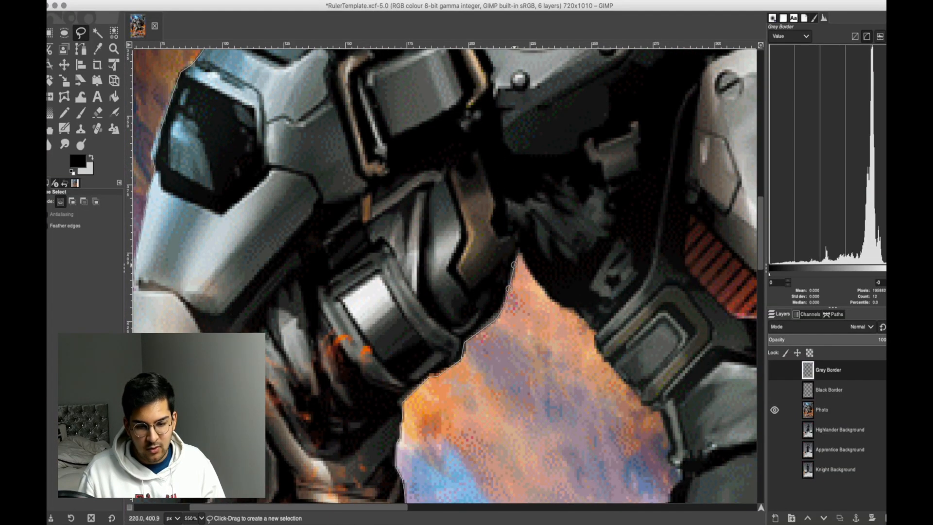
# Trace the free selection from the gap's peak down the torso's dark side to the grey rectangular side panel.
pyautogui.click(545, 295)
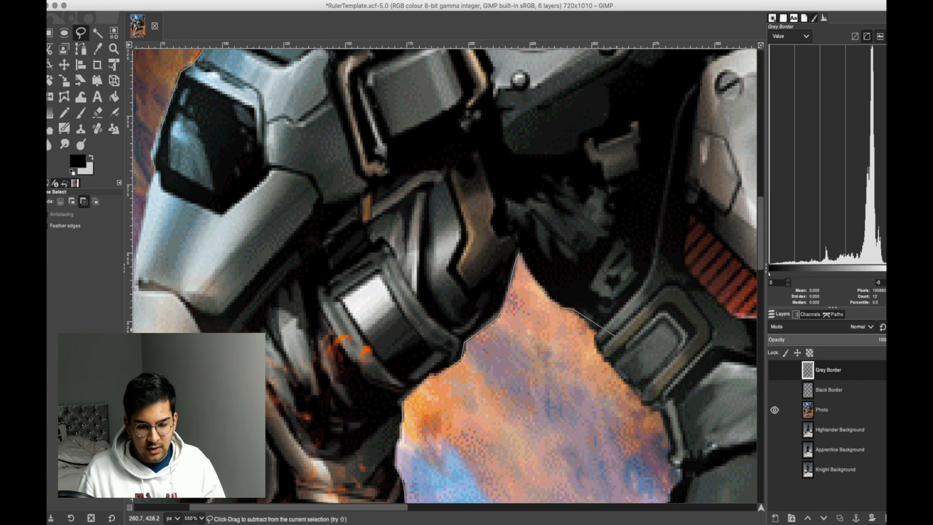
pyautogui.scroll(3, 555, 306)
pyautogui.click(483, 265)
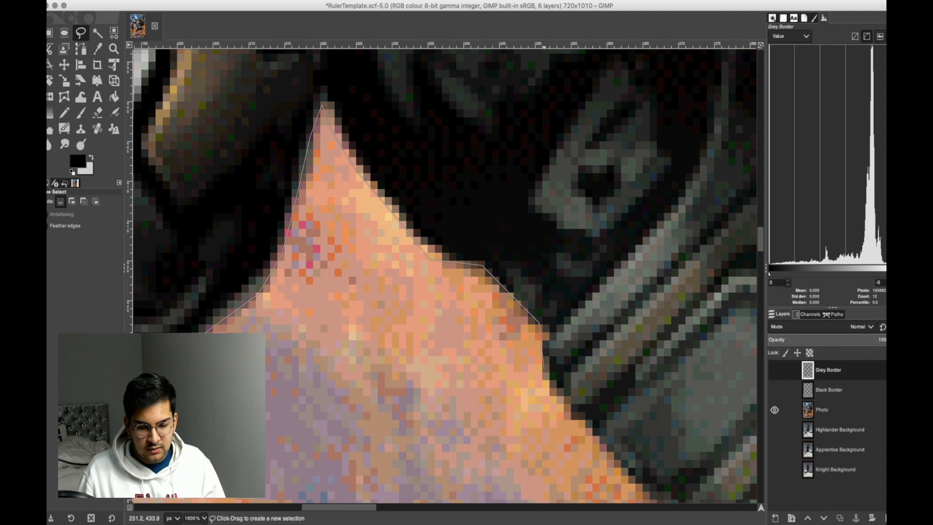
pyautogui.click(544, 372)
pyautogui.scroll(-2, 544, 372)
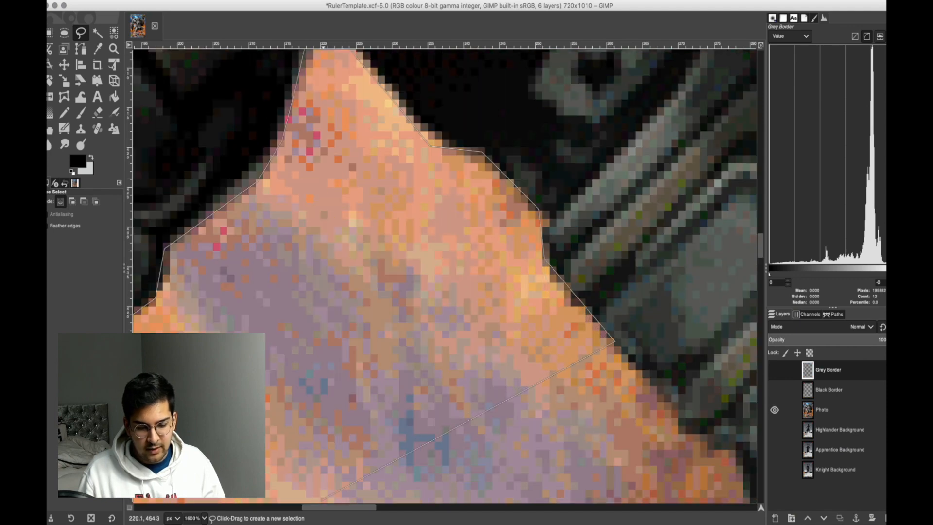
# Continue the free selection along the torso side, past the grey rectangular panel to the narrow light strip at the waist.
pyautogui.click(328, 502)
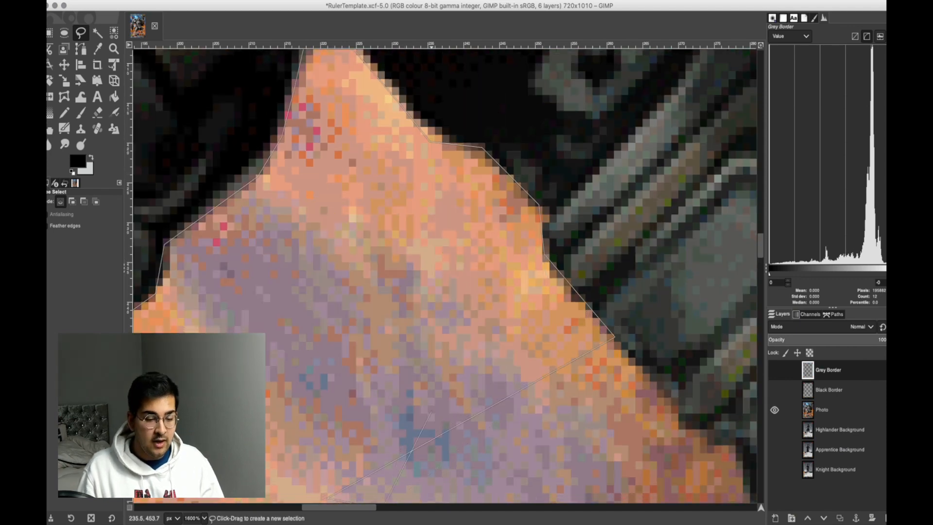
pyautogui.scroll(-2, 381, 400)
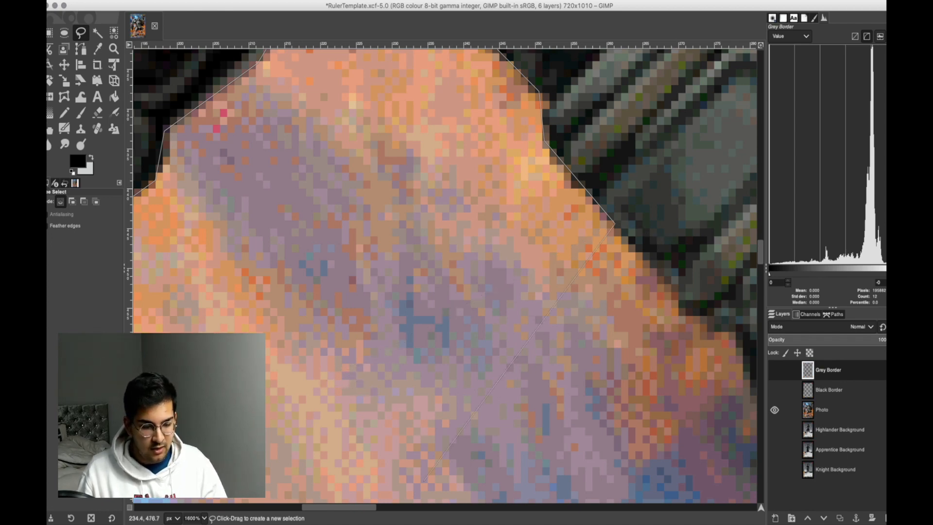
pyautogui.hscroll(-1, 335, 381)
pyautogui.hscroll(5, 335, 382)
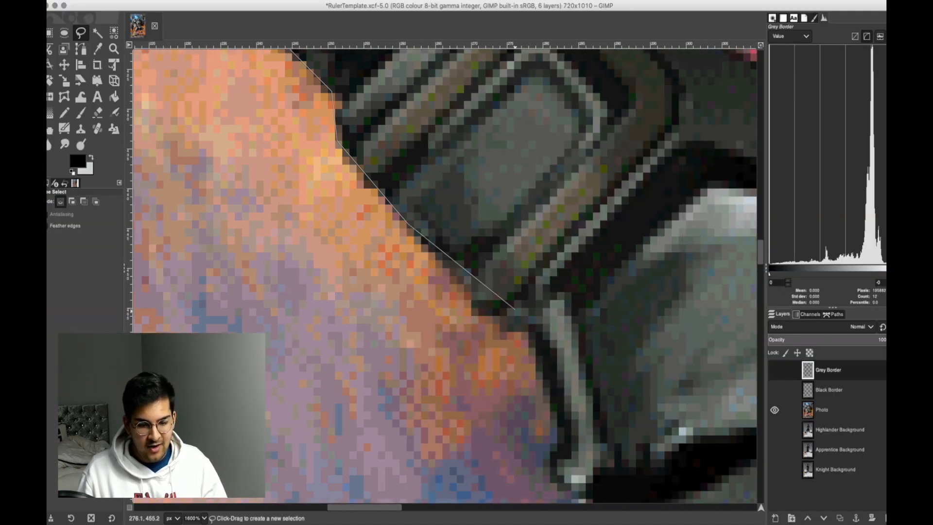
pyautogui.click(484, 315)
pyautogui.click(525, 334)
pyautogui.scroll(-3, 525, 335)
# Trace the free selection around the notch below the light strip and down the waist to the tip of the hip bar.
pyautogui.click(565, 328)
pyautogui.click(557, 370)
pyautogui.click(585, 387)
pyautogui.click(581, 417)
pyautogui.scroll(-3, 581, 417)
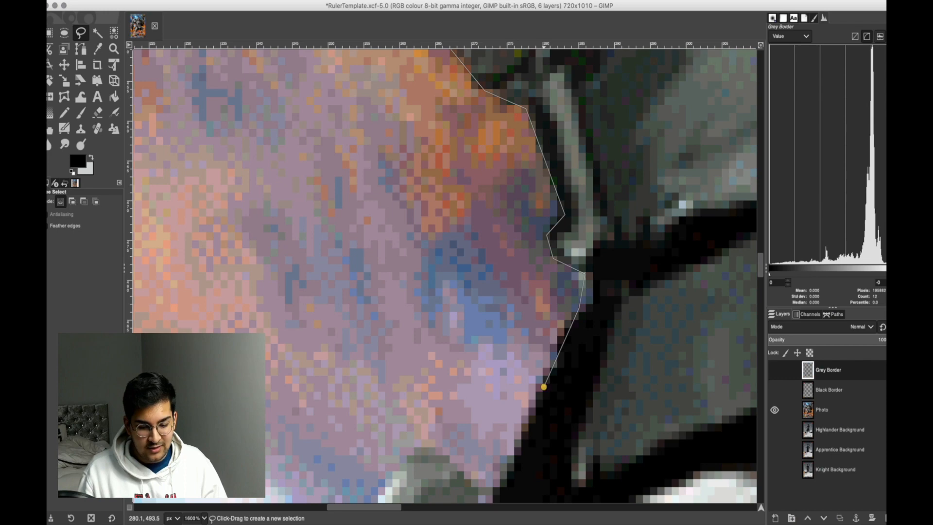
pyautogui.scroll(-3, 529, 408)
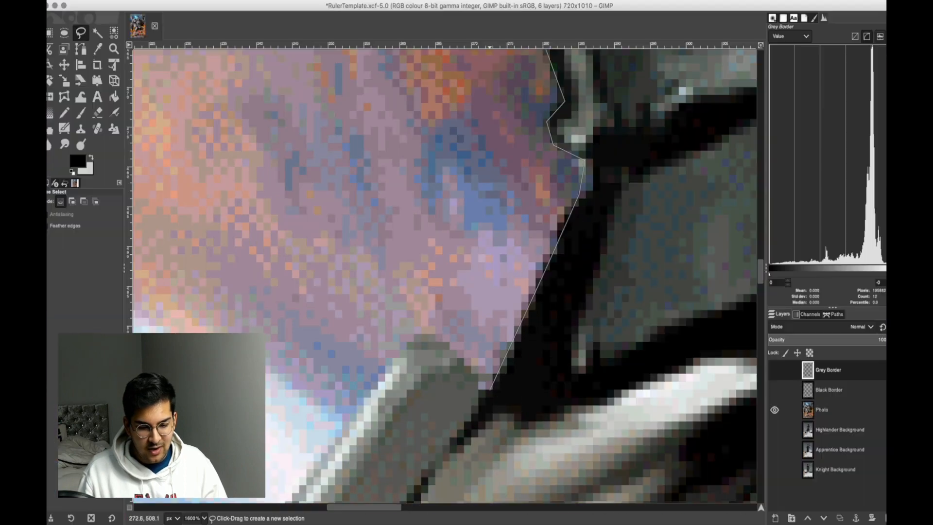
pyautogui.click(428, 334)
pyautogui.click(388, 375)
# Trace the free selection down the outer edge of the slanted metal bar at the hip to its lower end.
pyautogui.scroll(-4, 379, 489)
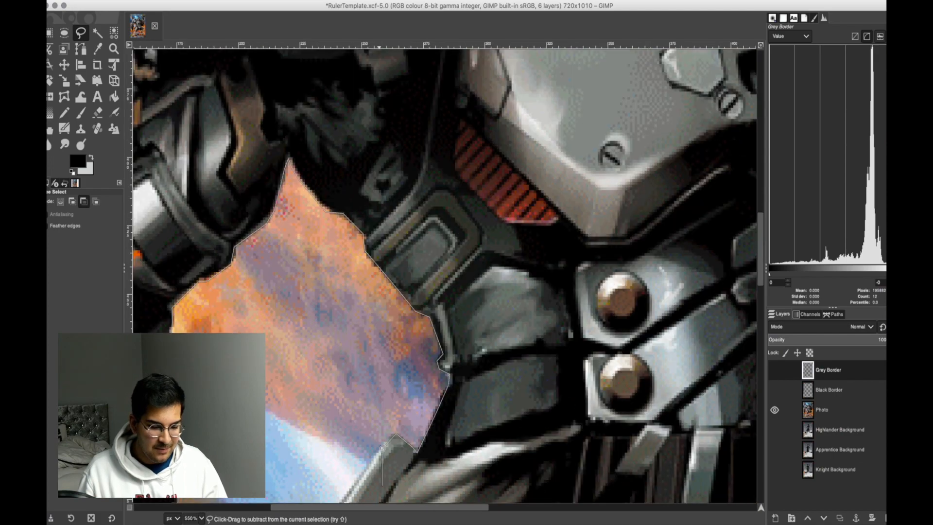
pyautogui.scroll(-5, 379, 490)
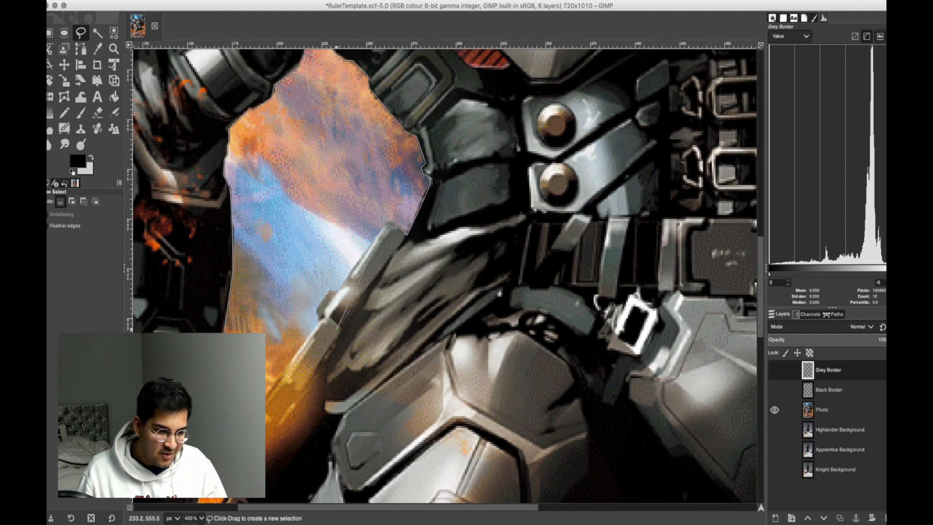
pyautogui.scroll(-1, 335, 331)
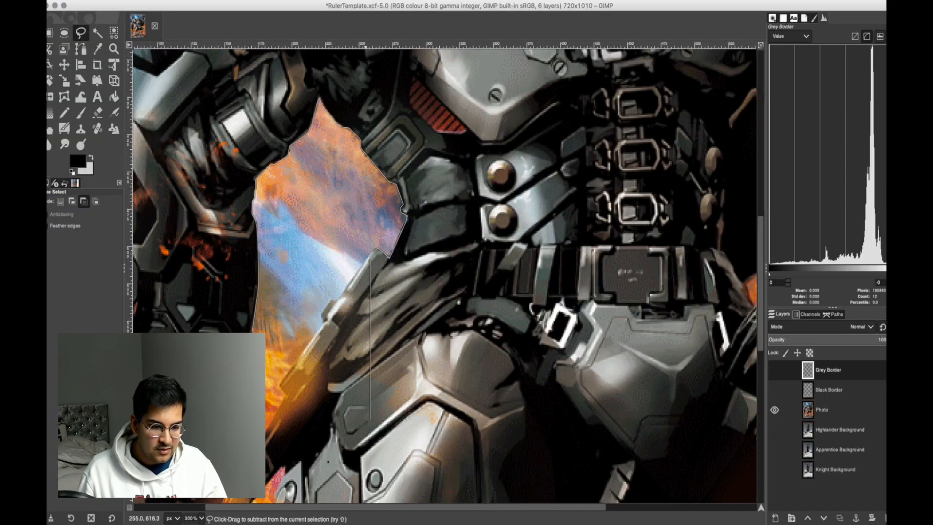
pyautogui.scroll(-2, 357, 491)
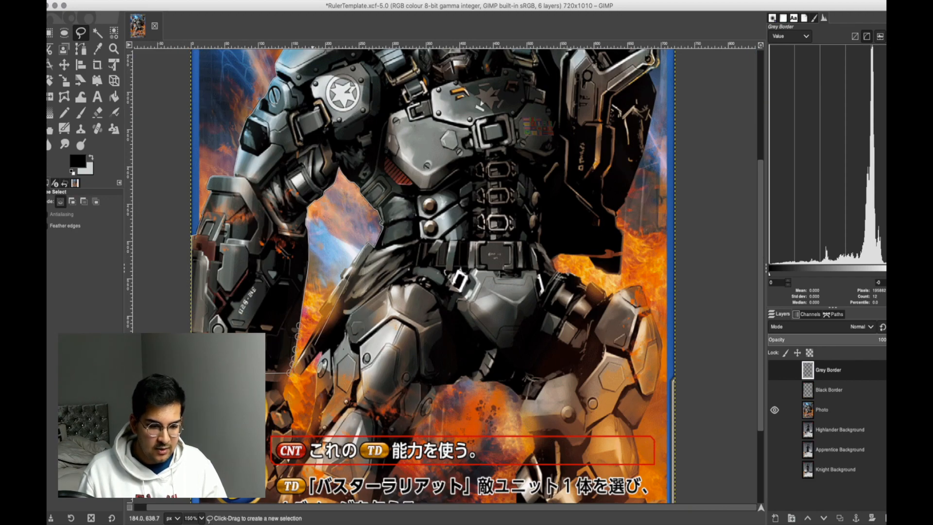
pyautogui.scroll(3, 340, 265)
pyautogui.scroll(1, 388, 265)
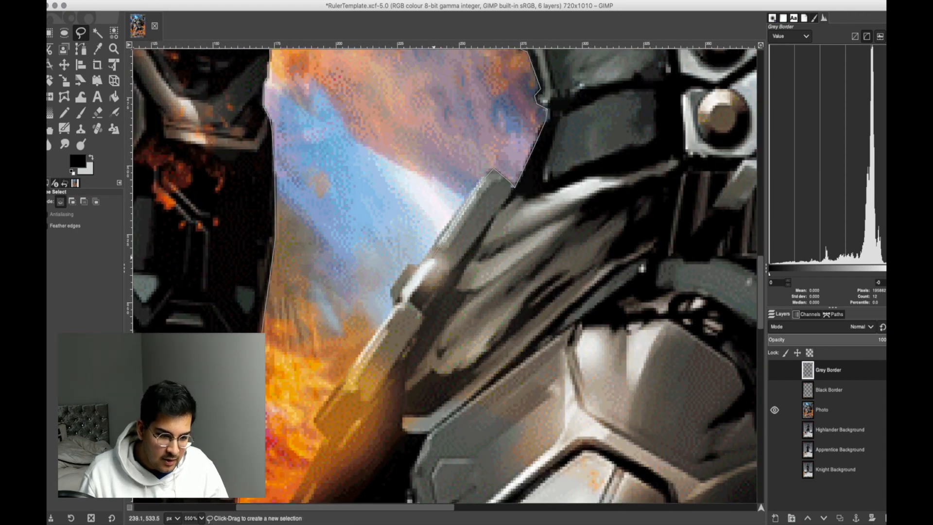
pyautogui.click(420, 263)
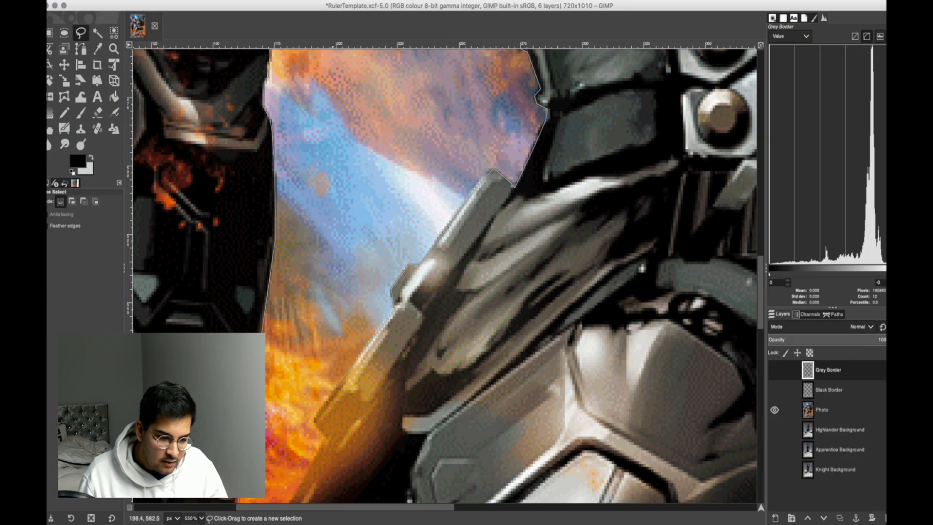
pyautogui.click(316, 418)
pyautogui.scroll(-3, 386, 410)
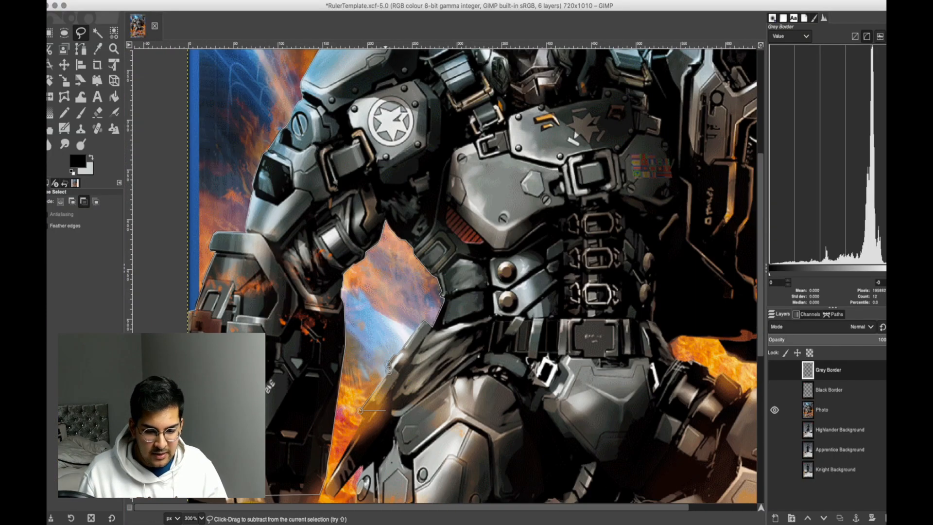
# Carry the free selection across to the opposite hip and trace the thigh gear's edge to the fiery gap's inner end.
pyautogui.hscroll(5, 465, 458)
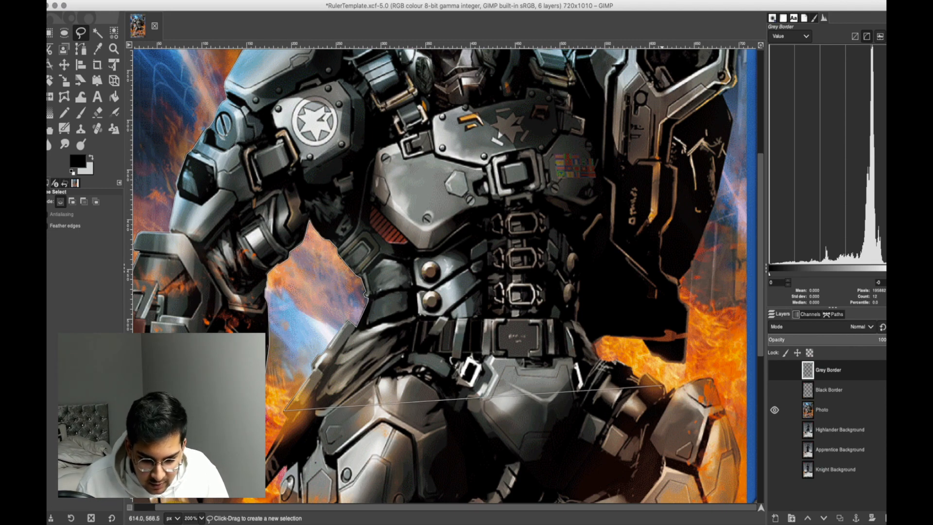
pyautogui.scroll(2, 664, 384)
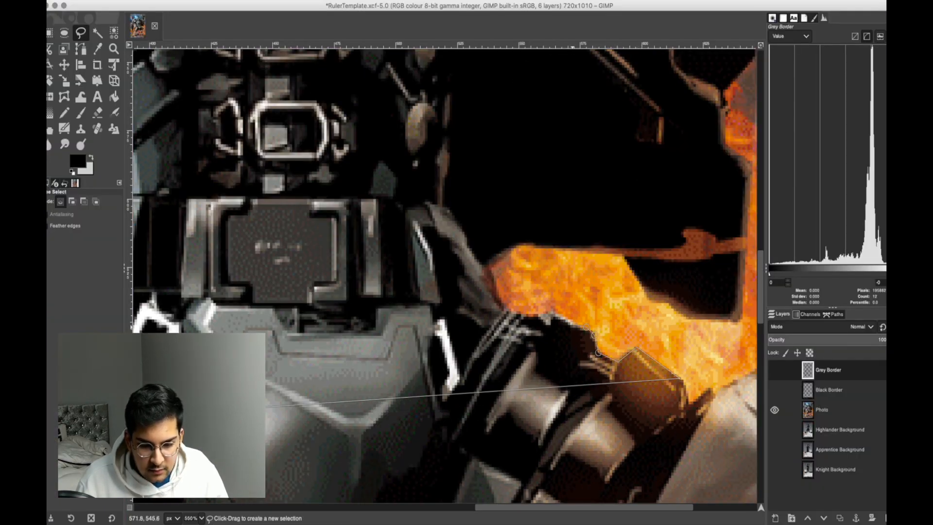
pyautogui.click(489, 282)
# Trace the free selection around the fiery gap's inner end and along its upper edge beneath the large dark weapon.
pyautogui.click(509, 249)
pyautogui.click(522, 245)
pyautogui.click(541, 246)
pyautogui.click(616, 252)
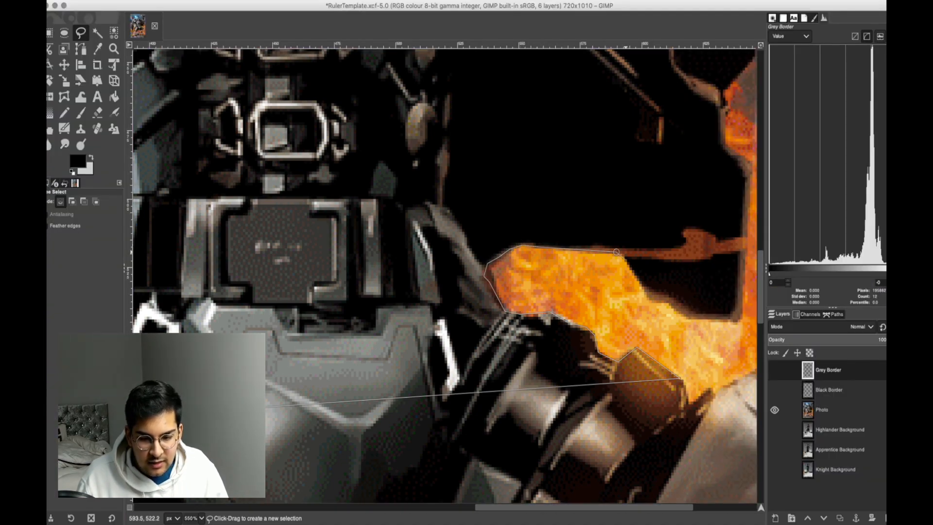
# Trace the free selection along the fiery gap's upper edge and up the dark weapon's vertical outer edge to the notch above.
pyautogui.click(669, 303)
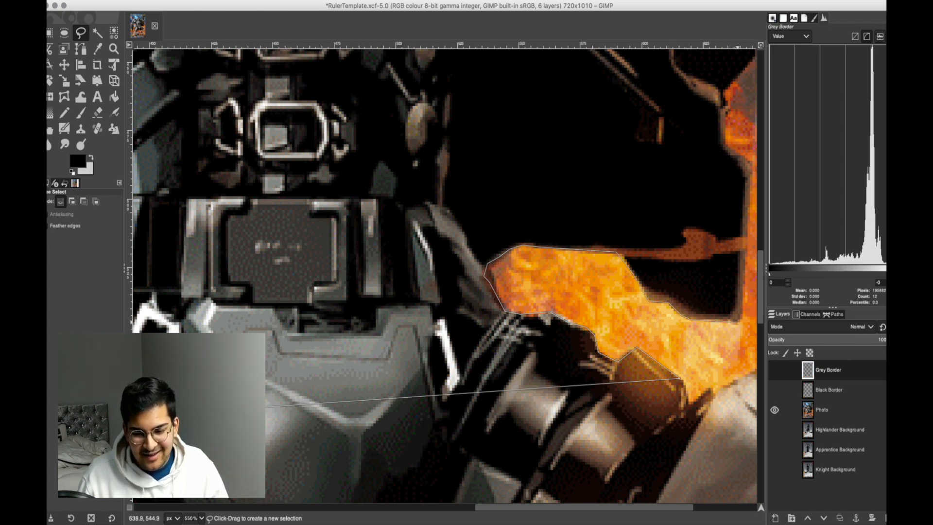
pyautogui.click(738, 322)
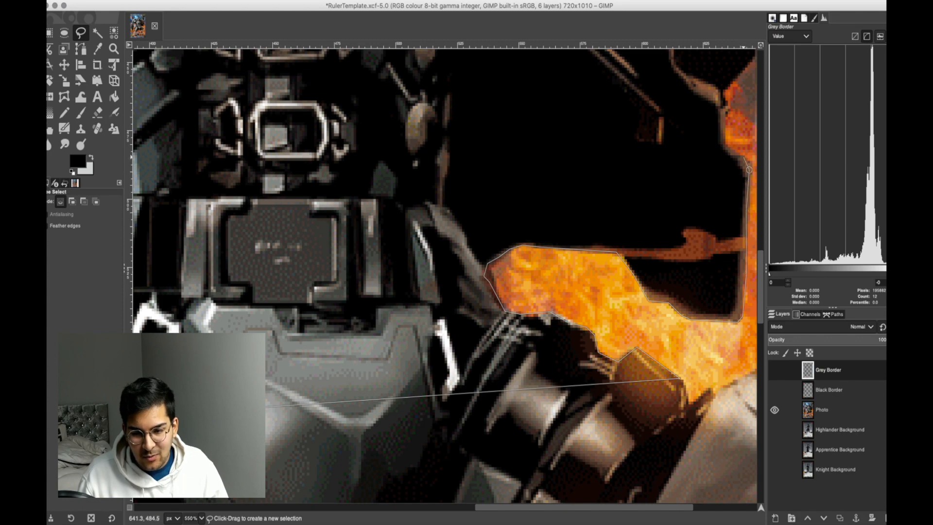
pyautogui.click(730, 145)
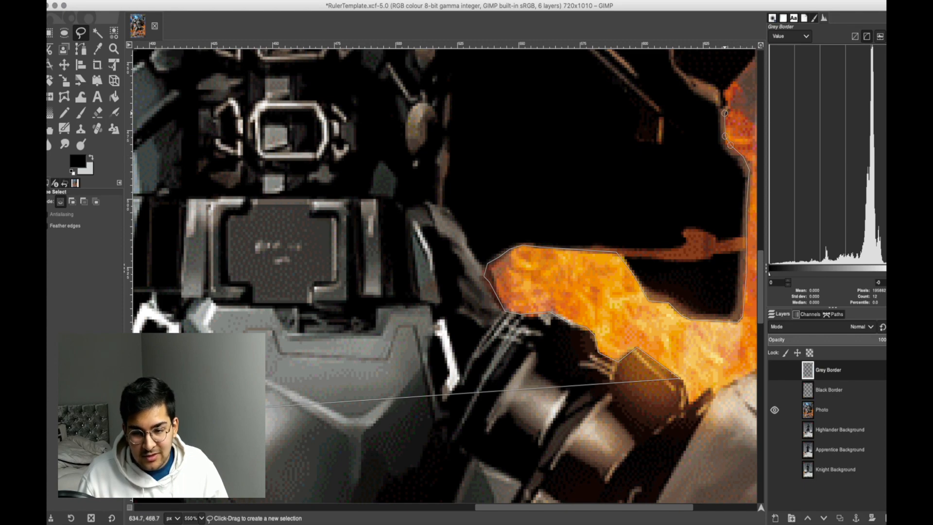
pyautogui.scroll(5, 725, 94)
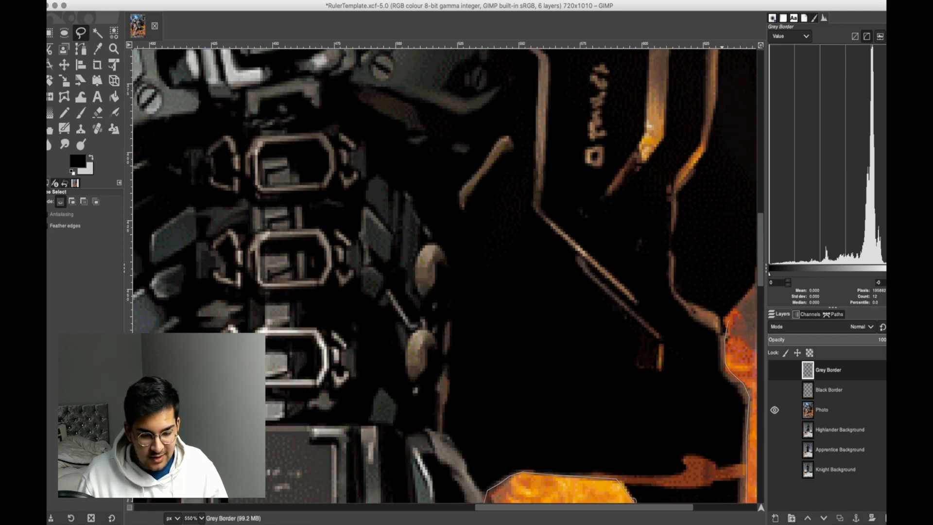
pyautogui.hscroll(5, 551, 321)
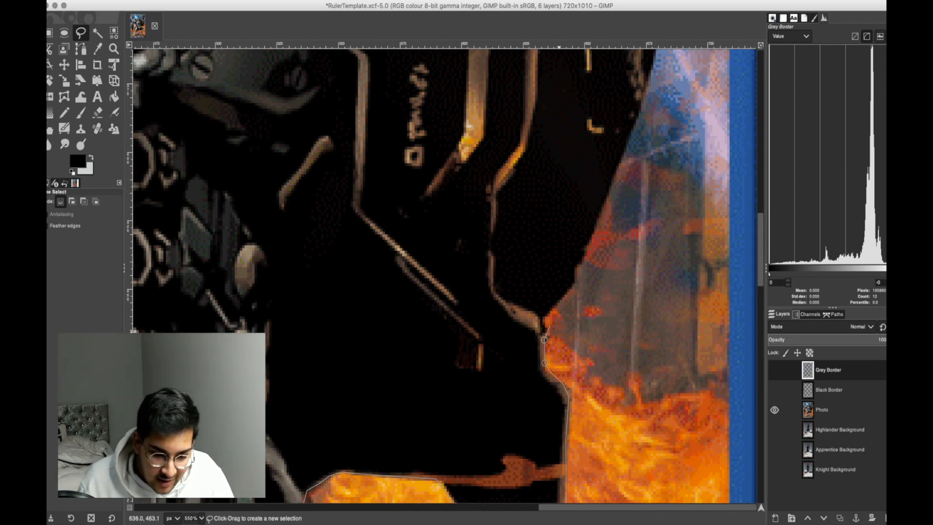
# Trace the free selection around the notch and up the slanted outer edge of the dark weapon's lower section.
pyautogui.click(545, 317)
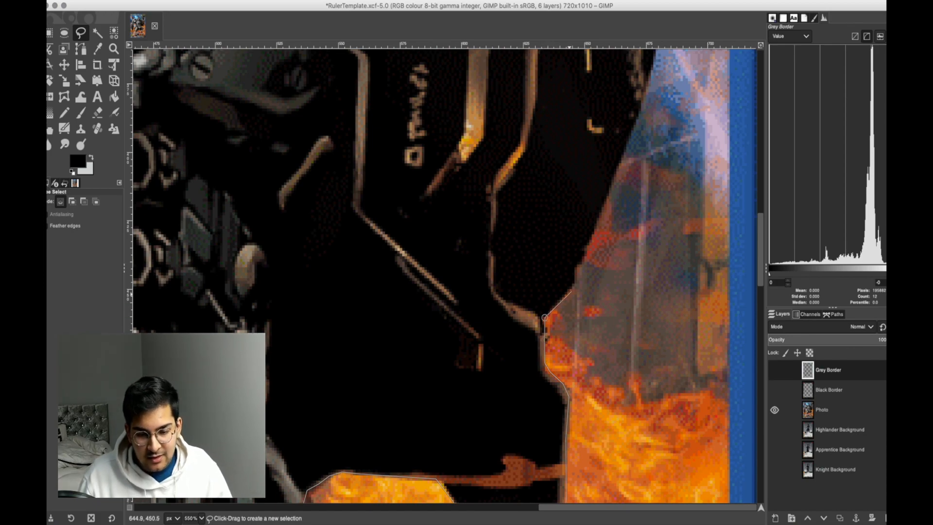
pyautogui.click(572, 289)
pyautogui.click(576, 267)
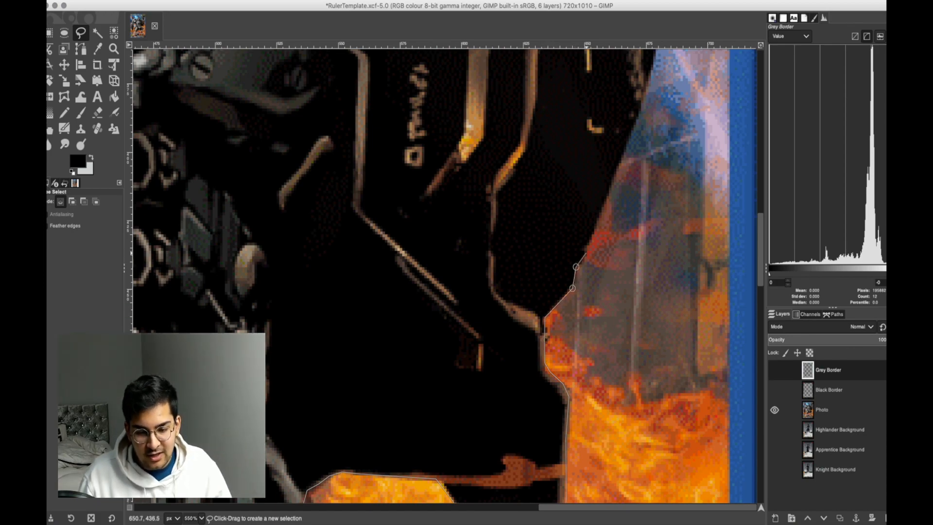
pyautogui.click(616, 173)
pyautogui.scroll(3, 616, 175)
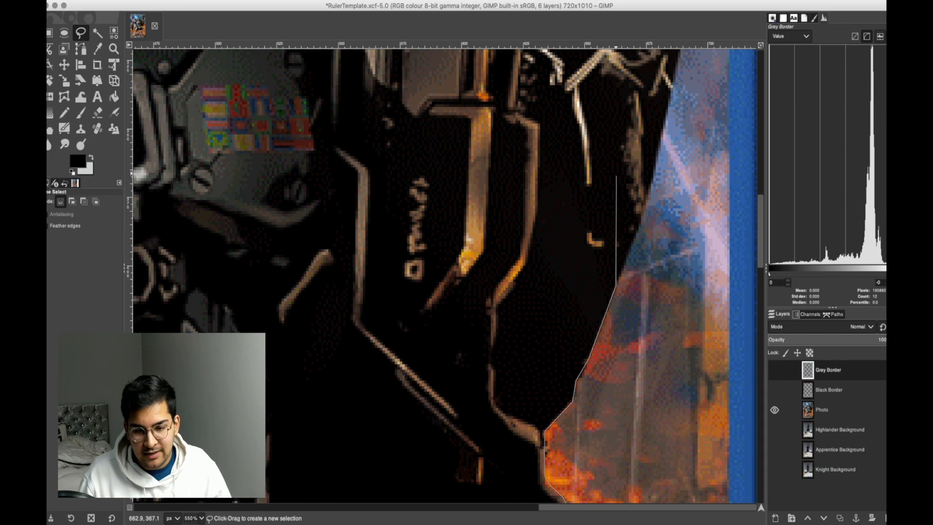
# Continue the free selection up the dark weapon's outer side to its widest corner beneath the metal bracket.
pyautogui.click(649, 203)
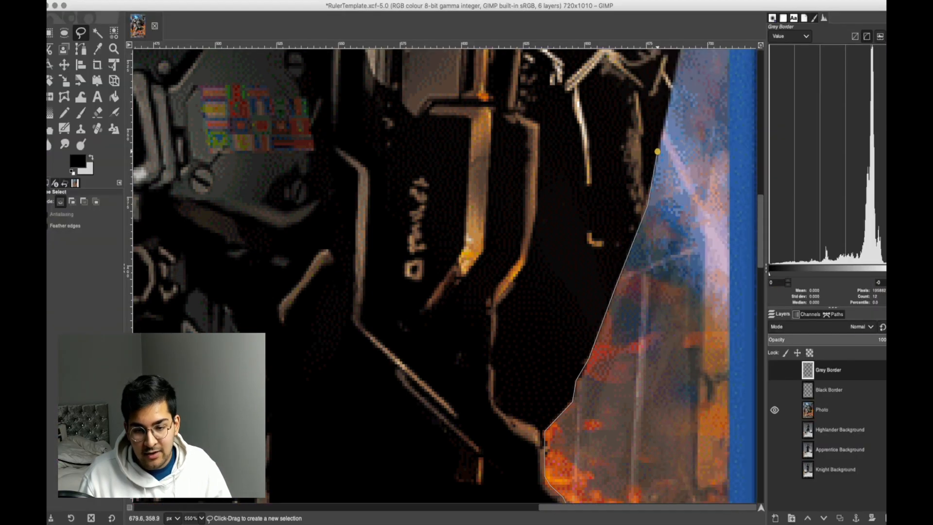
pyautogui.click(657, 152)
pyautogui.scroll(3, 661, 175)
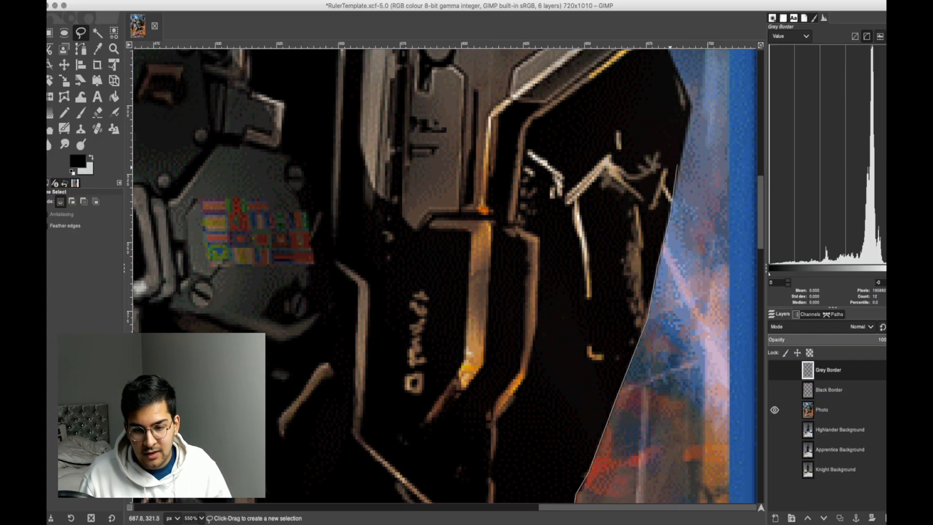
pyautogui.scroll(6, 683, 146)
pyautogui.click(692, 335)
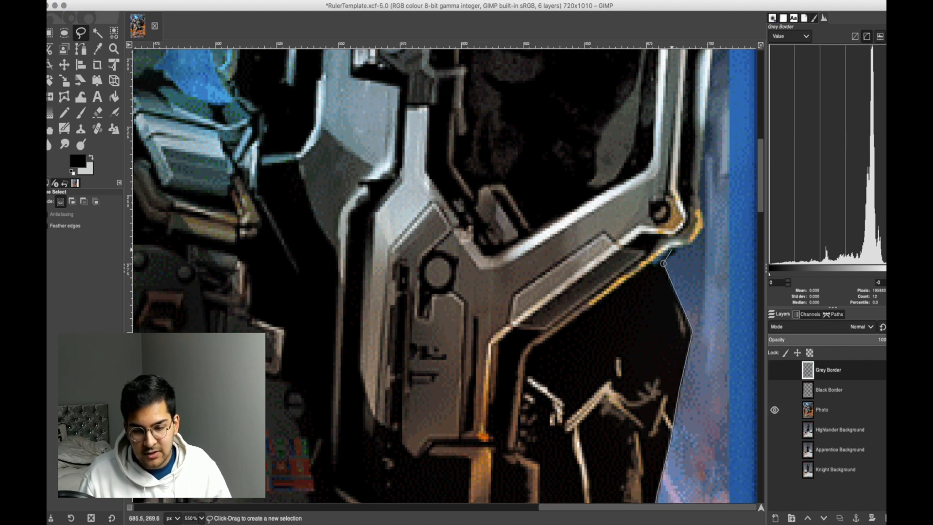
# Trace the free selection around the metal bracket's lower corner and up its outer rail beside the robot's fist.
pyautogui.click(684, 249)
pyautogui.click(700, 237)
pyautogui.scroll(6, 705, 229)
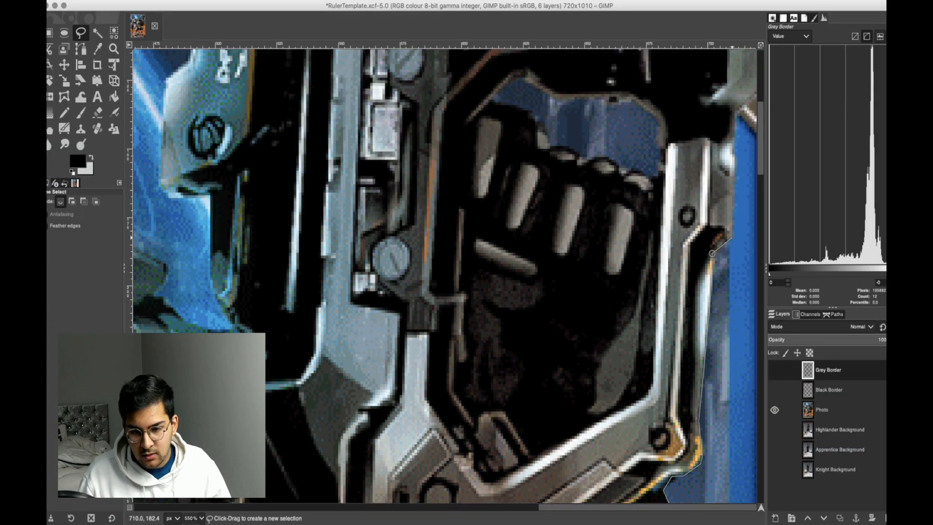
pyautogui.scroll(5, 734, 238)
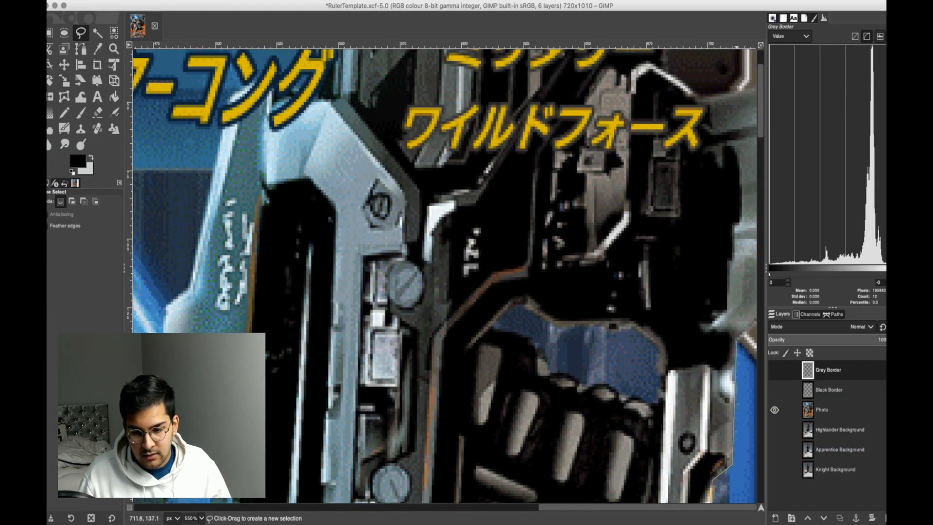
# Carry the free selection across the weapon at fist height and trace its inner edge down to the shoulder.
pyautogui.scroll(-3, 737, 338)
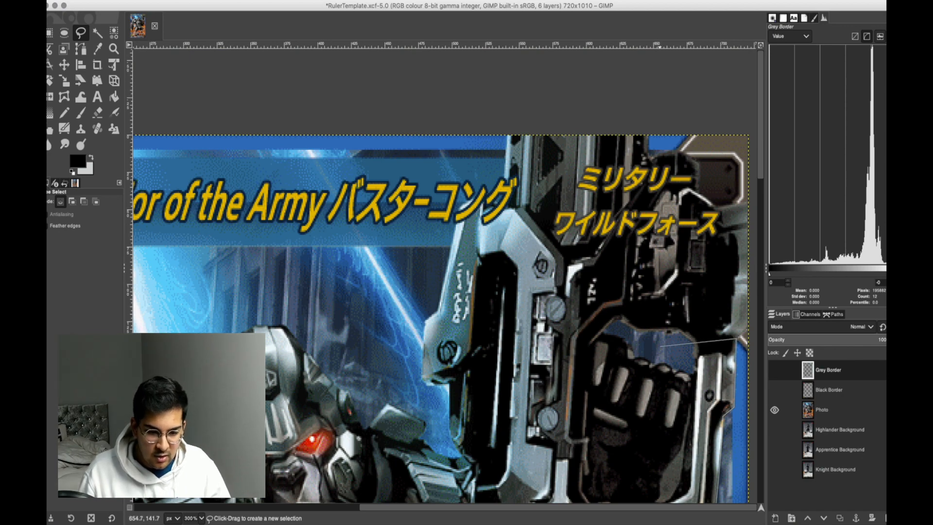
pyautogui.click(423, 348)
pyautogui.scroll(5, 423, 349)
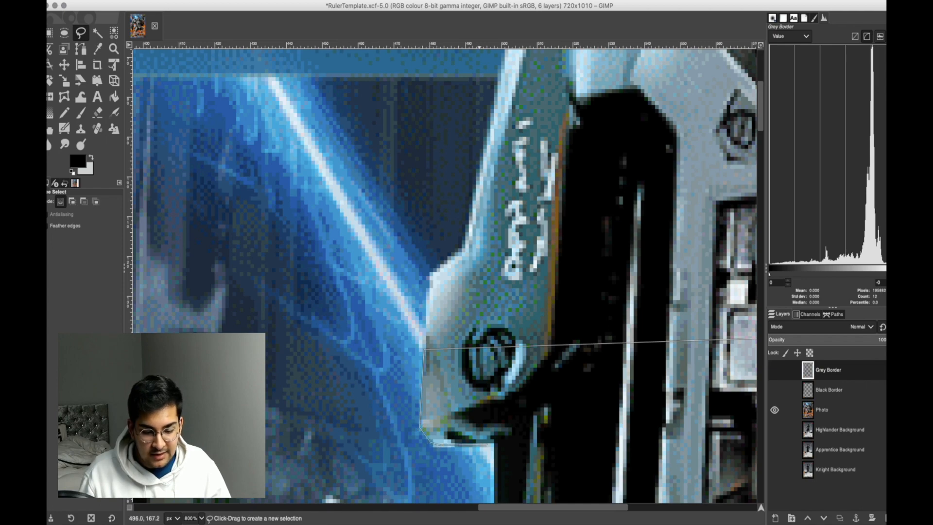
pyautogui.scroll(-5, 492, 443)
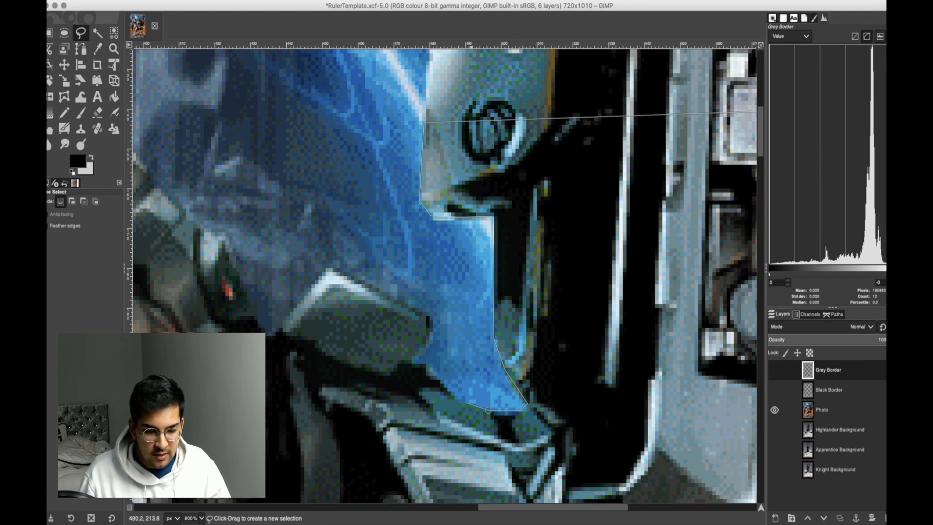
# Trace the free selection around the grey shoulder block and up from its base along the side of the head.
pyautogui.click(414, 362)
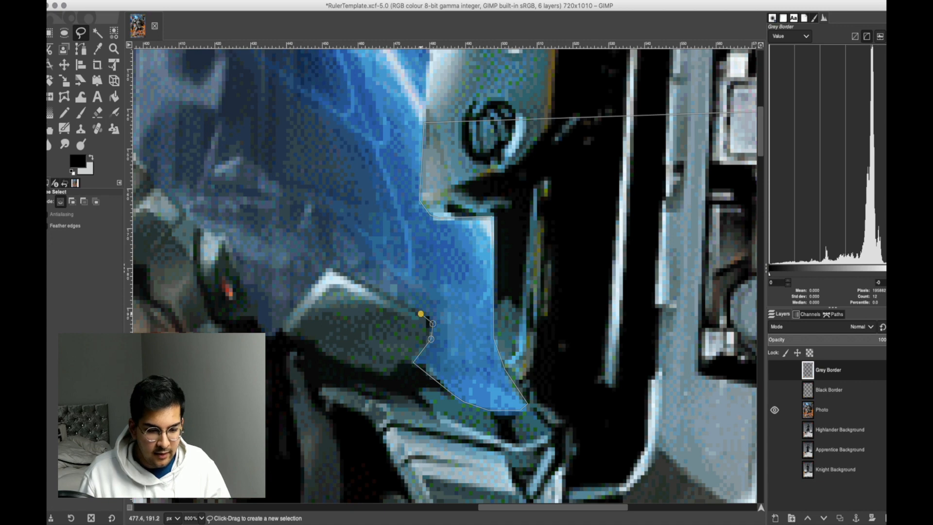
pyautogui.click(327, 268)
pyautogui.click(280, 332)
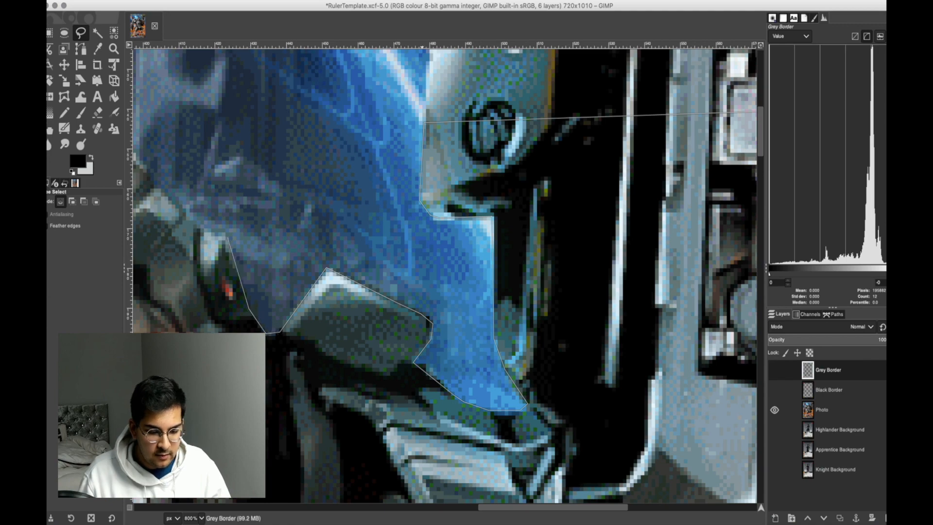
pyautogui.moveTo(550, 507); pyautogui.dragTo(460, 507)
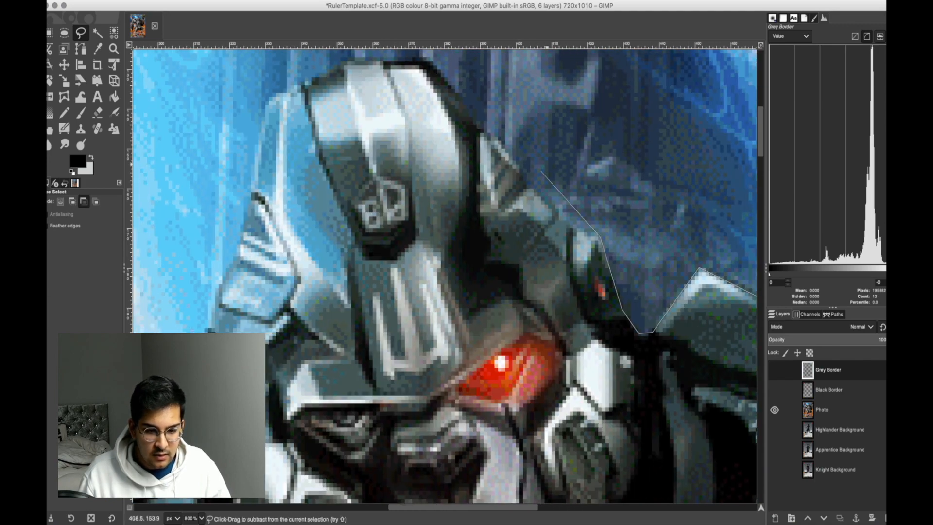
# Trace the free selection over the top of the helmet and down the outer edge of its light blue side.
pyautogui.scroll(1, 564, 234)
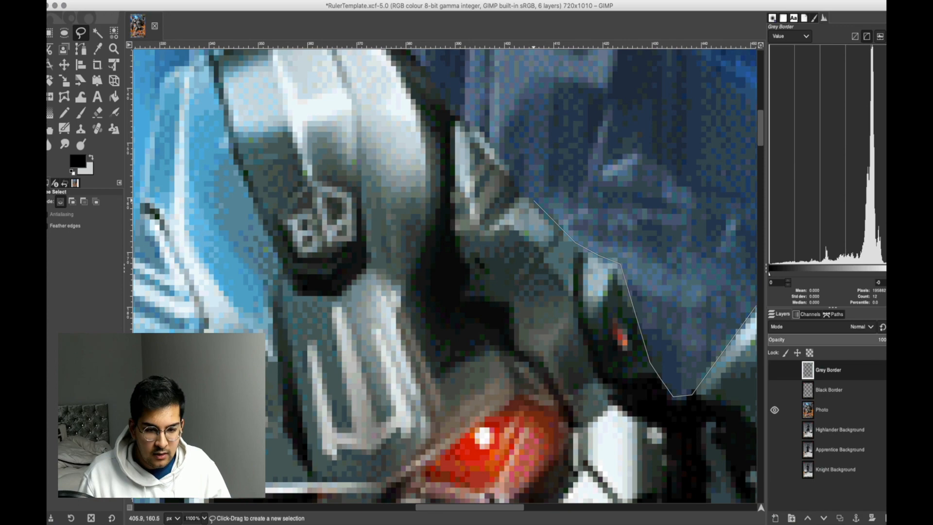
pyautogui.scroll(5, 515, 189)
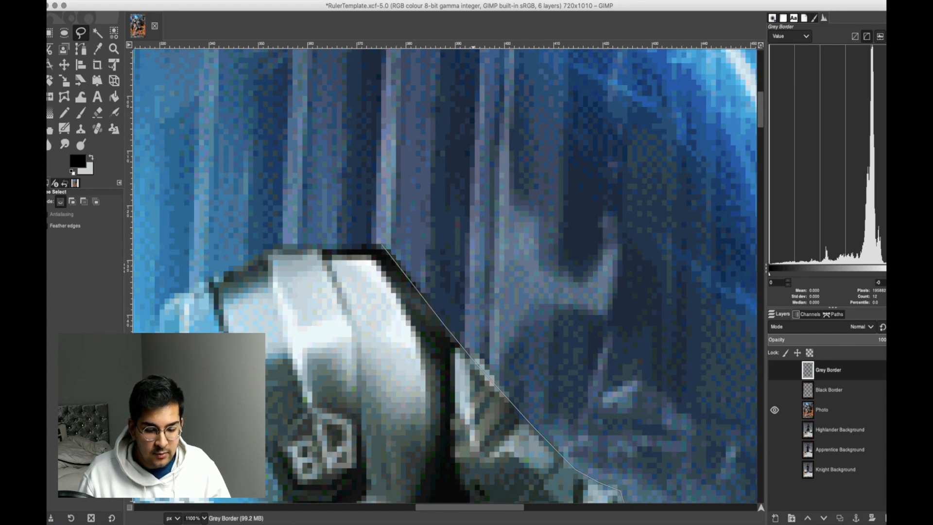
pyautogui.hscroll(-3, 474, 245)
pyautogui.click(384, 247)
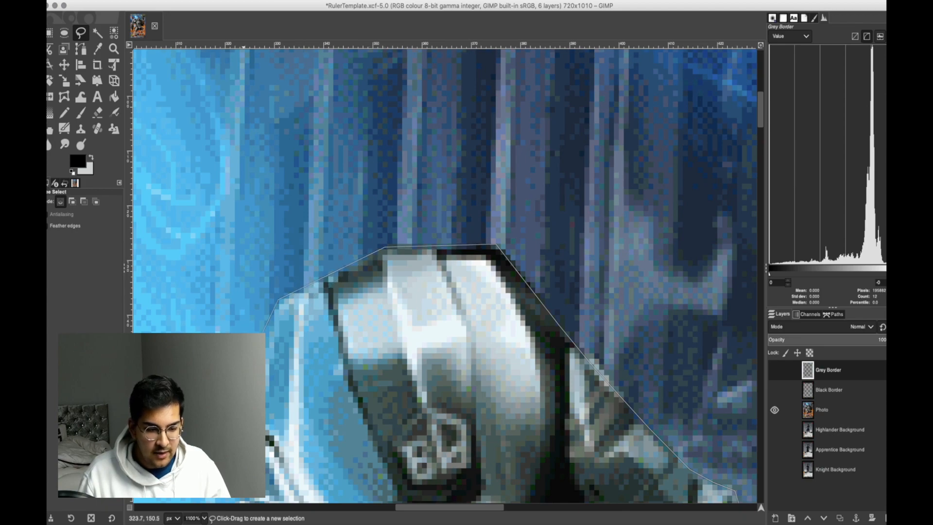
pyautogui.scroll(-3, 257, 311)
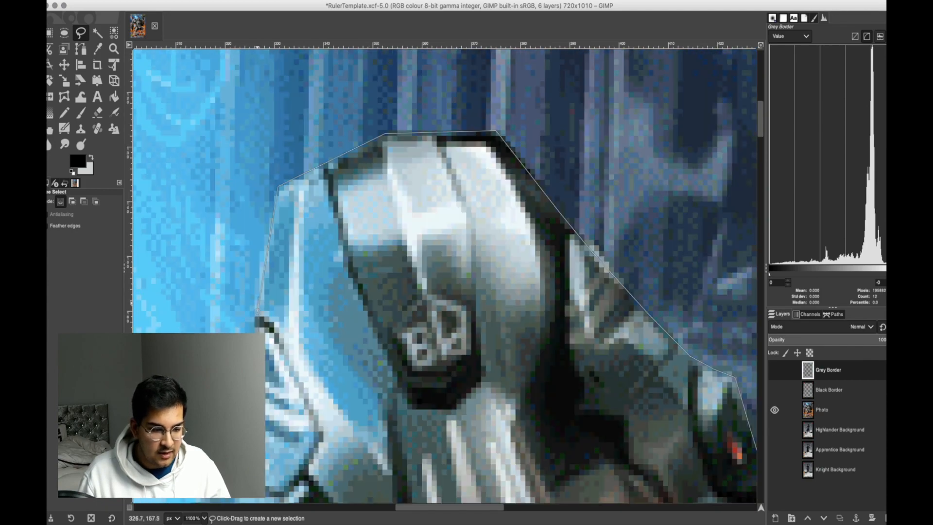
pyautogui.click(234, 404)
# Trace the free selection down the side of the head, around the dark shoulder piece, and back to its starting point.
pyautogui.hscroll(-9, 233, 404)
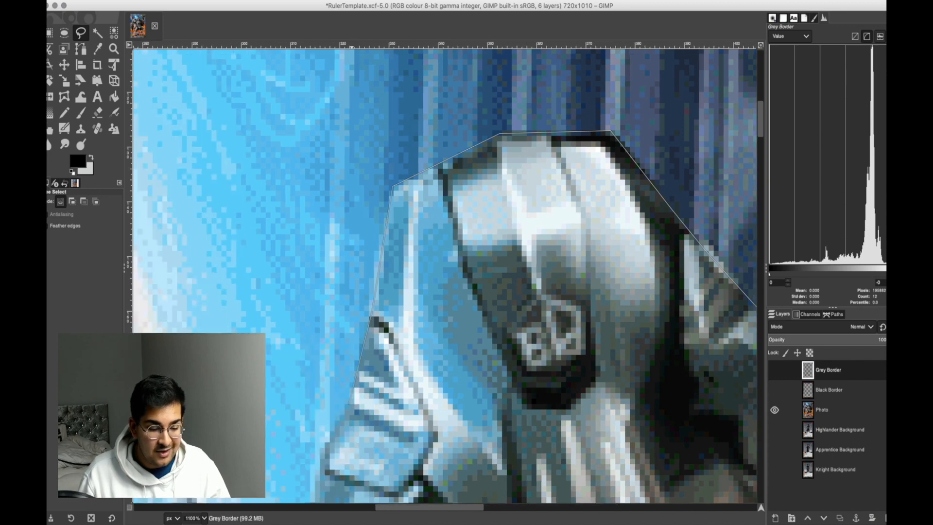
pyautogui.scroll(-6, 374, 476)
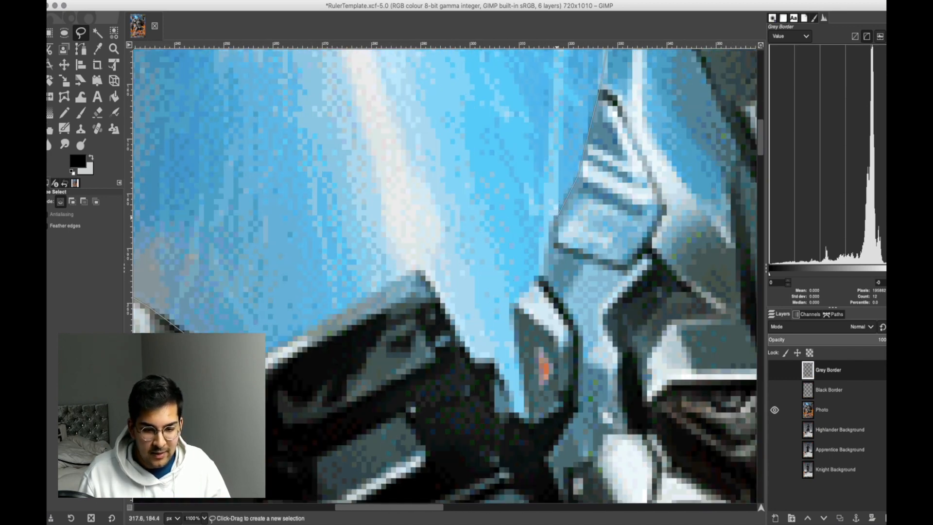
pyautogui.click(514, 305)
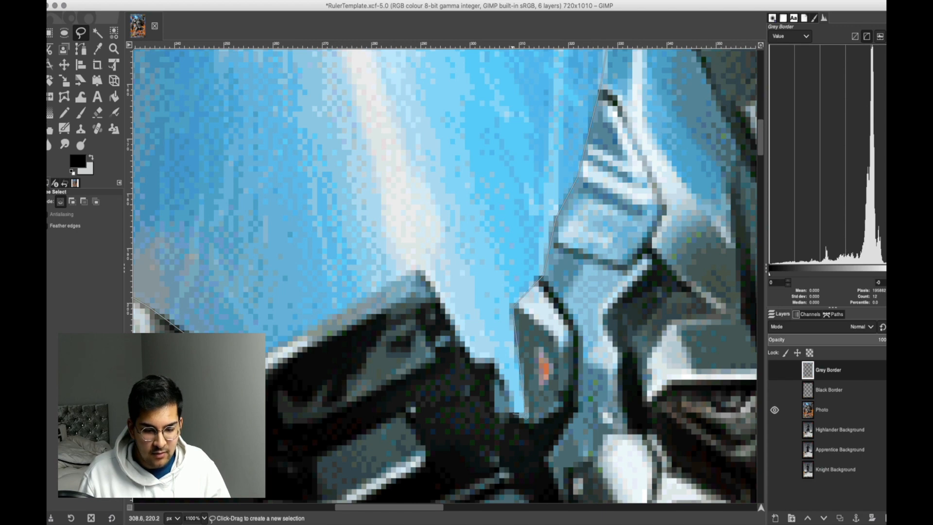
pyautogui.click(478, 357)
pyautogui.click(419, 268)
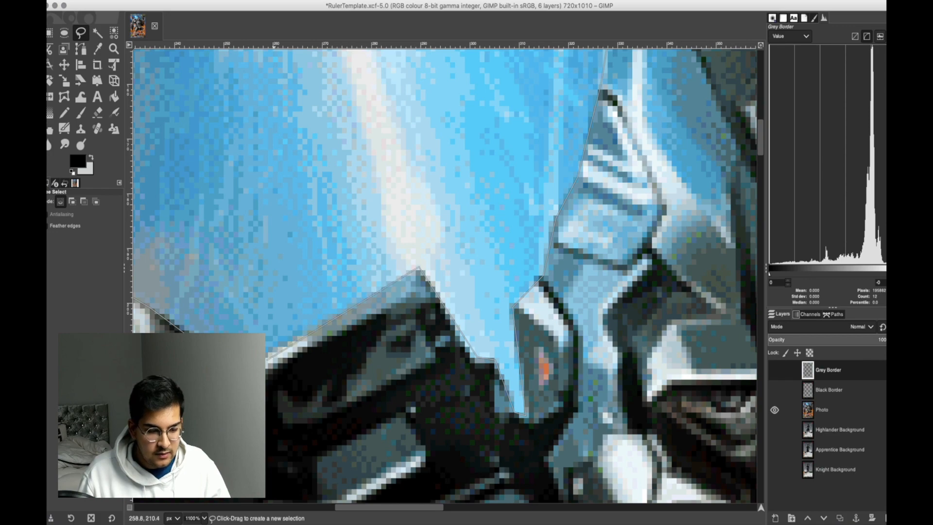
pyautogui.click(237, 371)
pyautogui.scroll(-4, 682, 314)
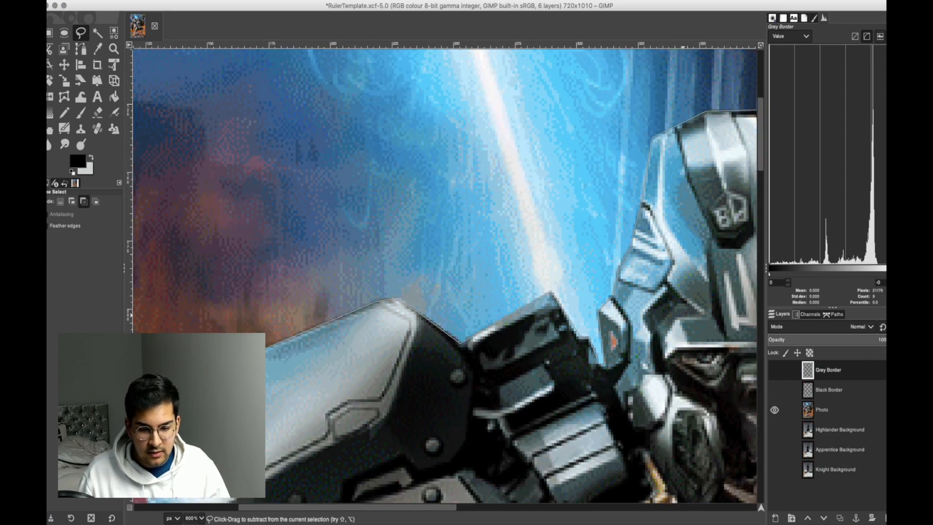
# Commit the robot's free selection, invert it, and clear the area outside the robot on the Grey Border layer.
pyautogui.scroll(-4, 587, 277)
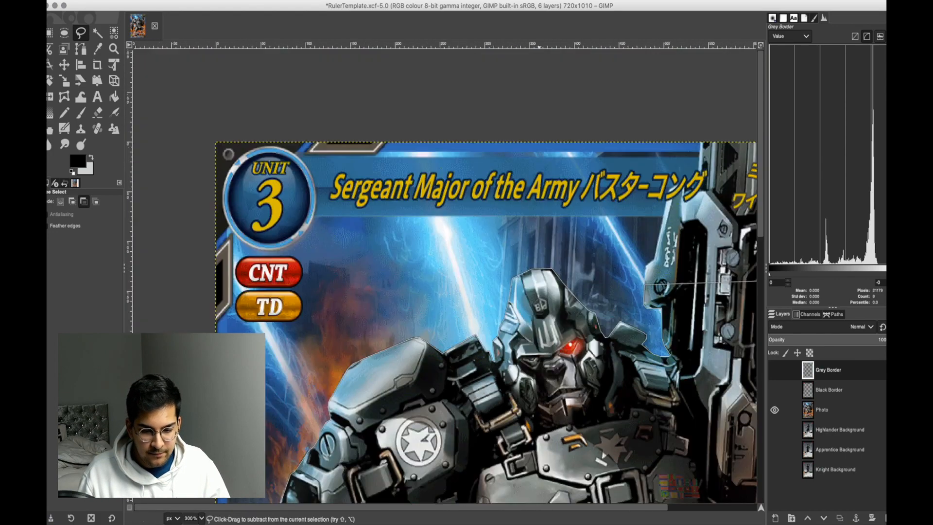
pyautogui.press('Return')
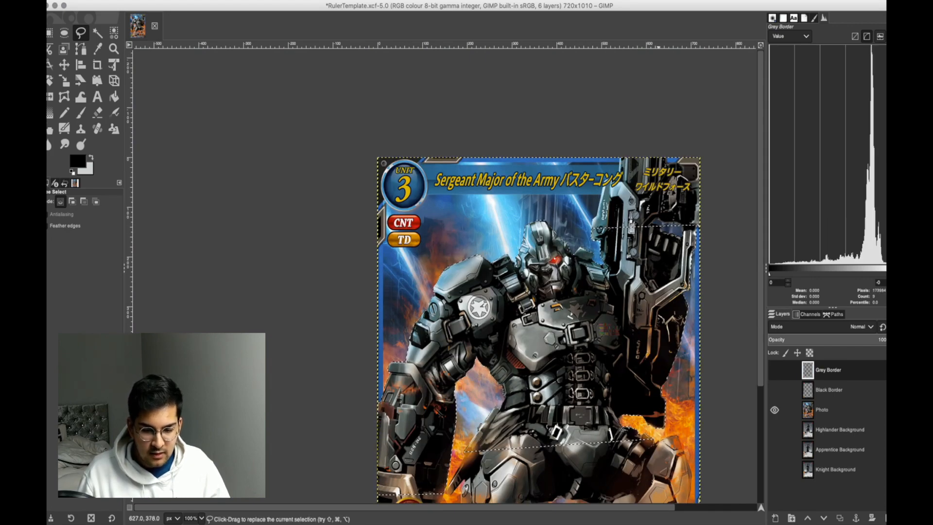
pyautogui.press('Delete')
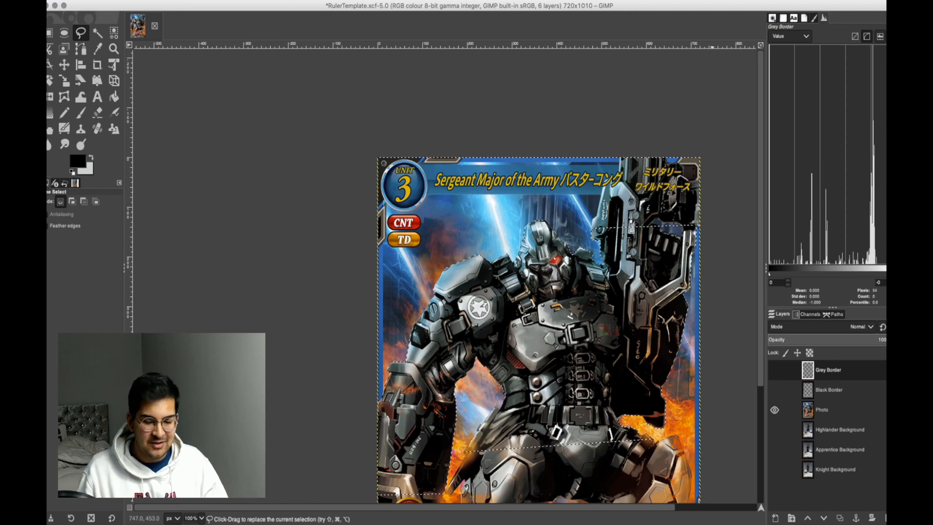
# Delete the inverted selection's contents from the Photo layer to remove the background around the robot.
pyautogui.click(822, 410)
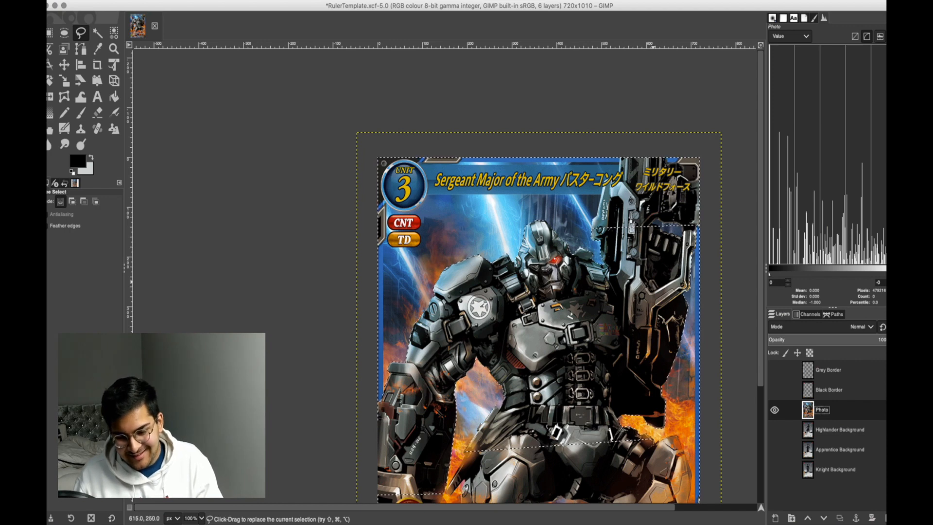
pyautogui.press('Delete')
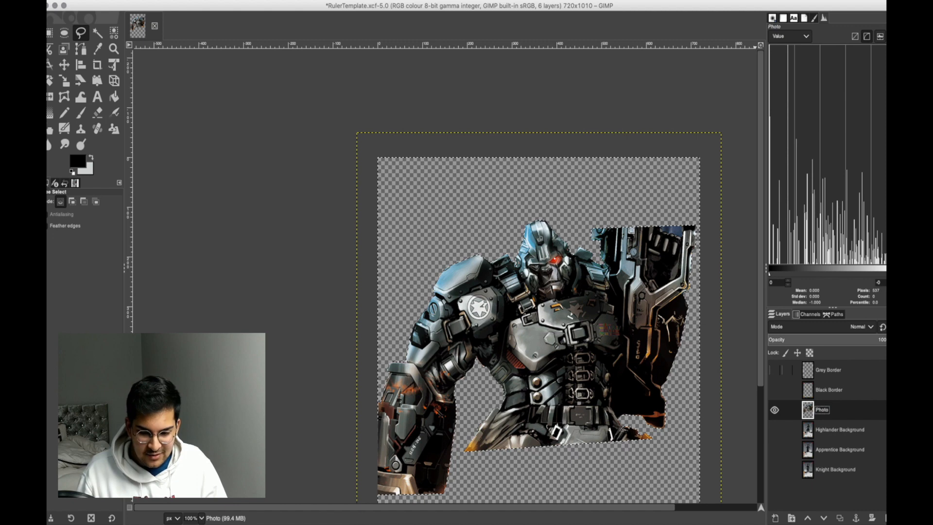
# Hide the Photo layer, inspect the Grey Border layer on its own, and hide that layer again.
pyautogui.click(775, 410)
pyautogui.click(774, 370)
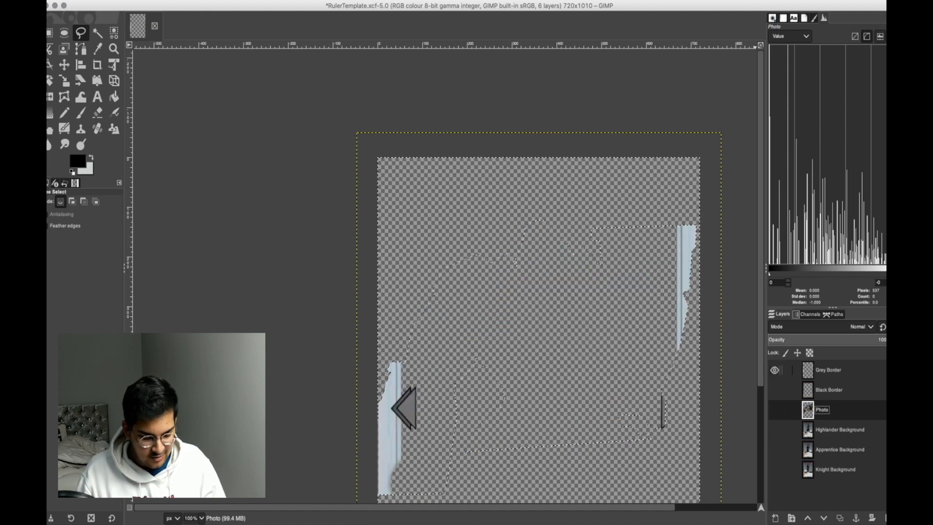
pyautogui.click(775, 370)
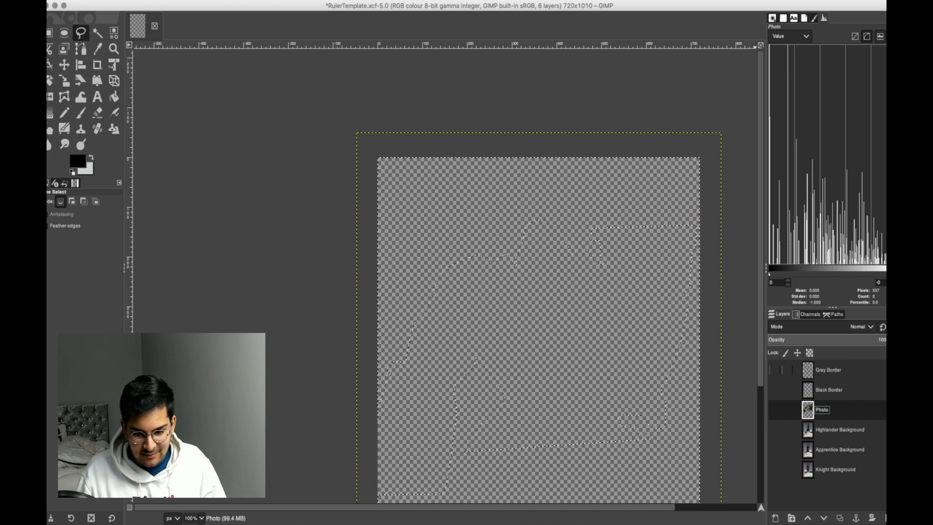
# Undo the recent deletions so the full Photo artwork is restored, and return the selection to the robot.
pyautogui.click(774, 409)
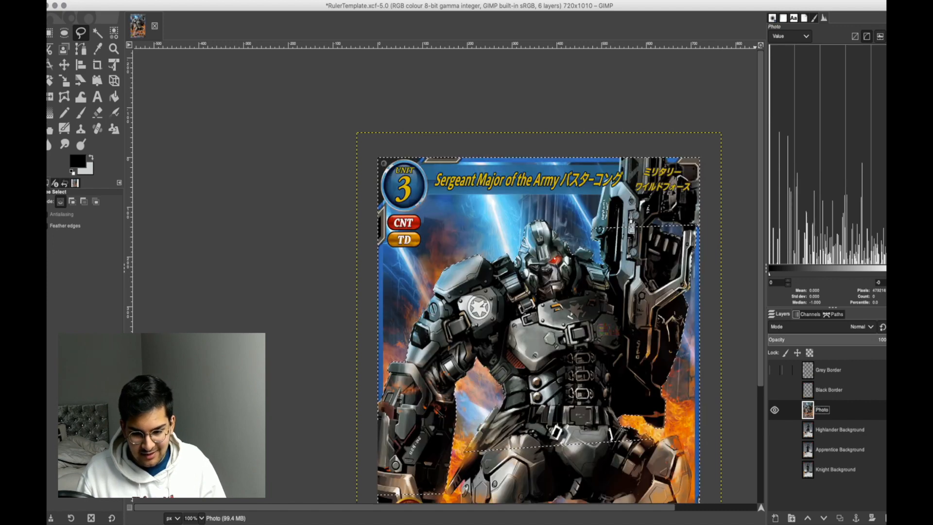
pyautogui.click(775, 410)
pyautogui.click(774, 370)
pyautogui.click(775, 369)
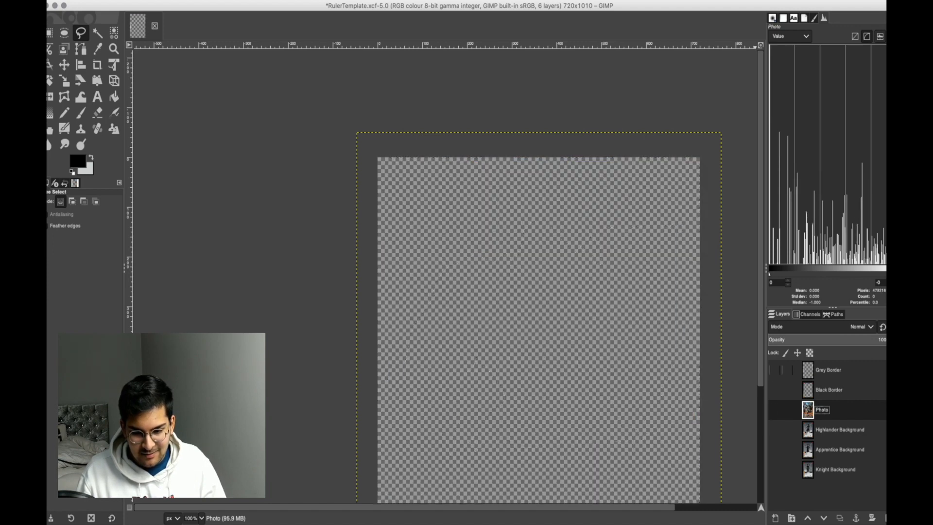
pyautogui.click(774, 410)
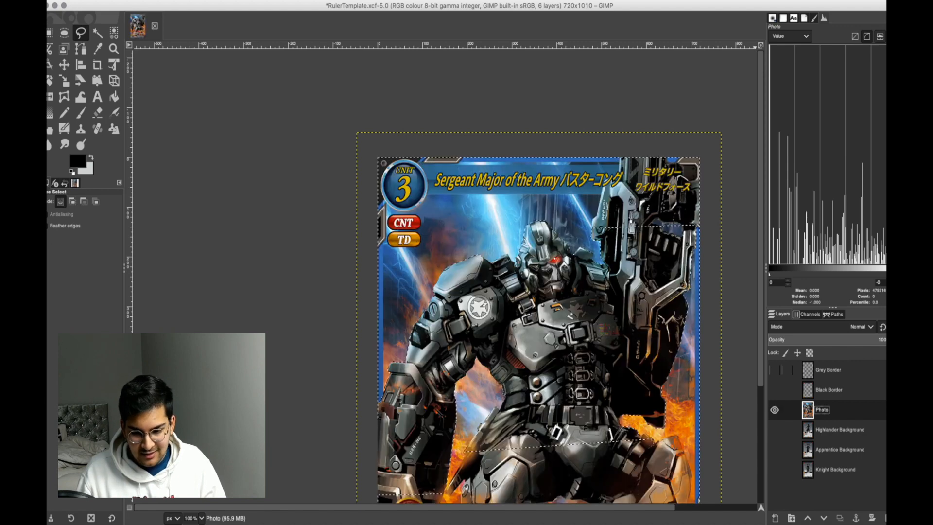
pyautogui.press('super+i')
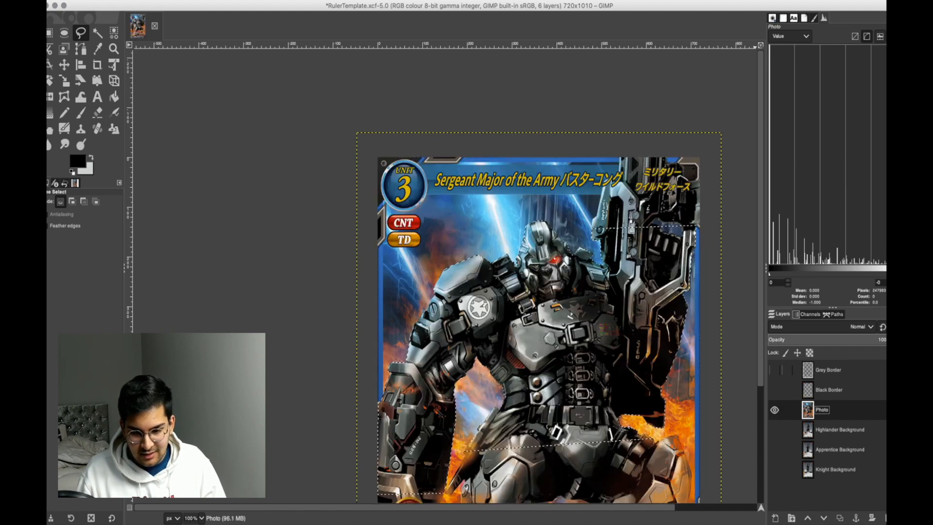
# Hide the Photo layer, inspect the Grey Border layer on its own down to its lower edge, and hide it again.
pyautogui.click(775, 410)
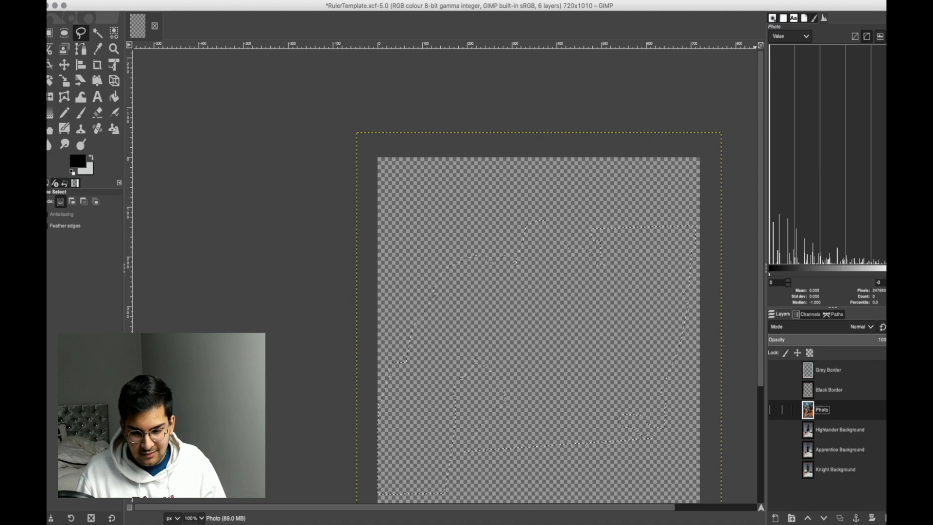
pyautogui.click(775, 370)
pyautogui.scroll(-5, 538, 272)
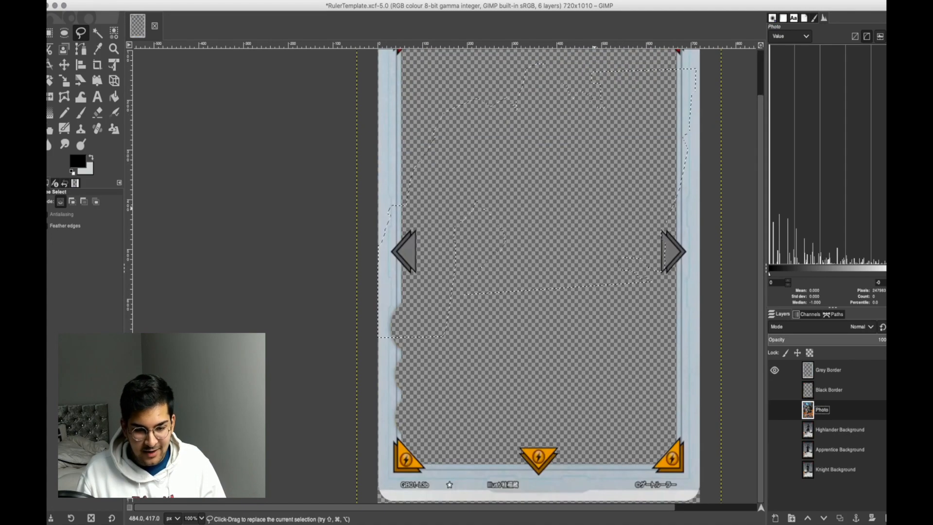
pyautogui.click(774, 370)
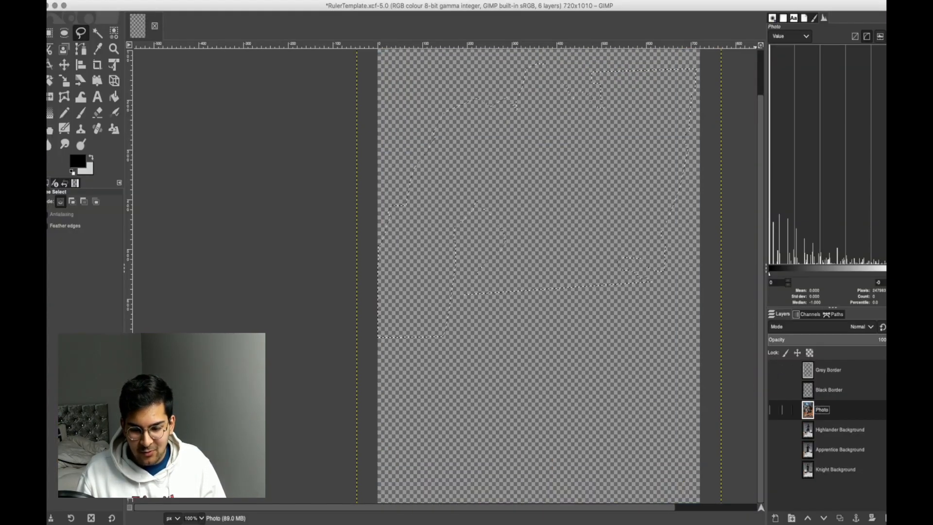
# Show the Photo layer, delete everything outside the robot from it, and clear the selection.
pyautogui.click(774, 410)
pyautogui.scroll(2, 685, 310)
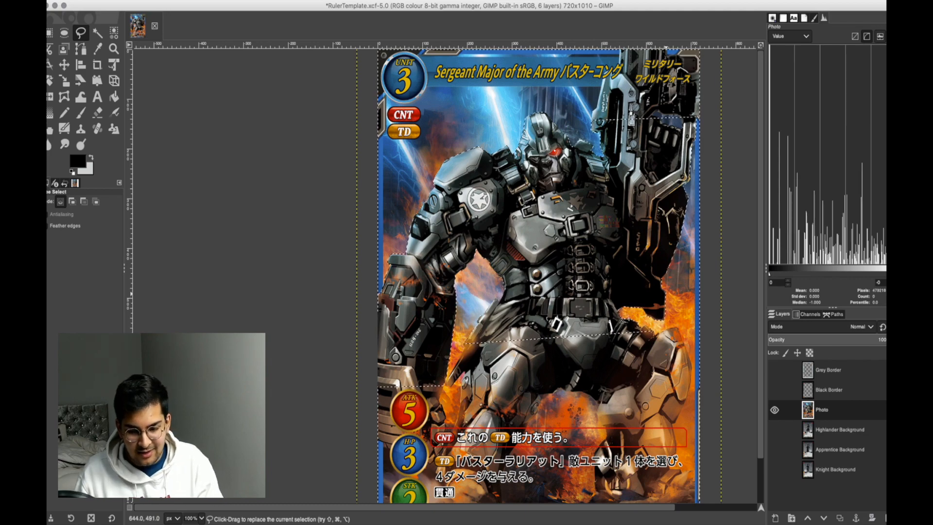
pyautogui.press('Delete')
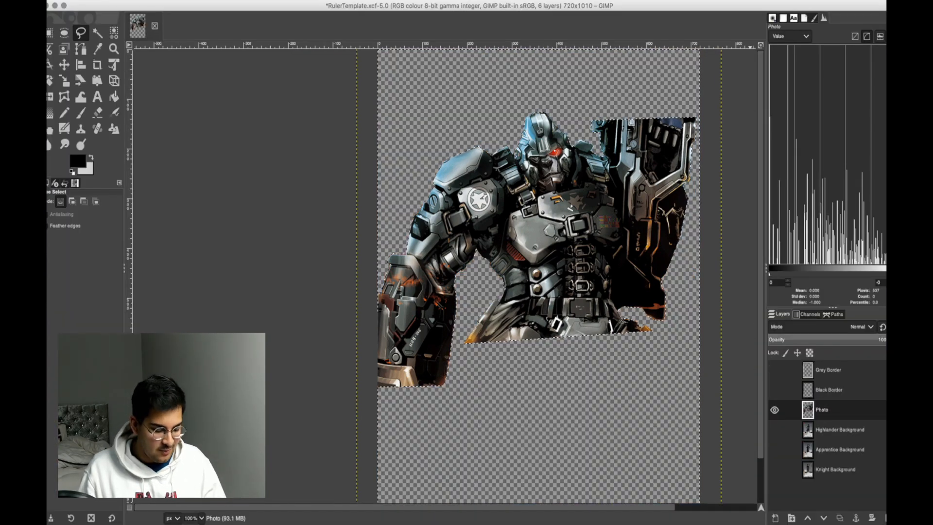
pyautogui.press('super')
pyautogui.press('super')
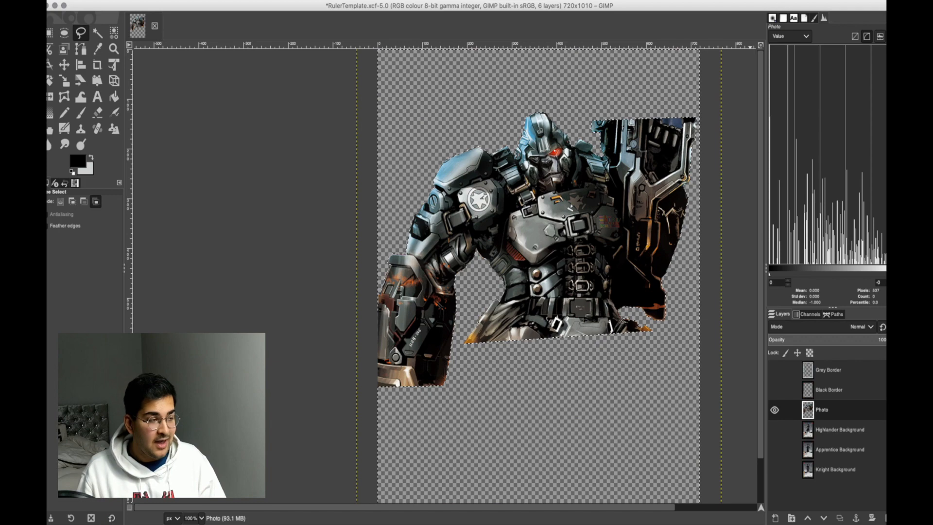
pyautogui.press('super+shift+a')
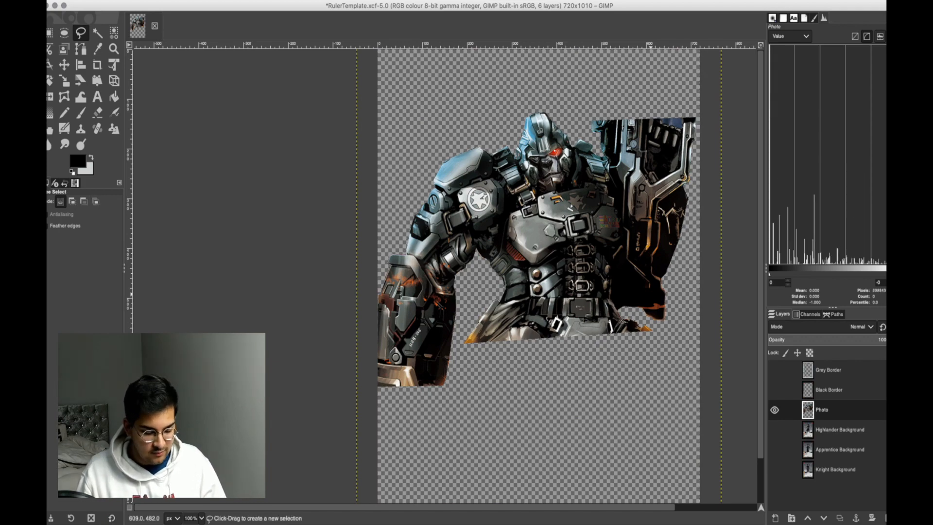
# Preview the robot over the template backgrounds, leaving the Black Border and Knight Background layers visible with it.
pyautogui.press('-')
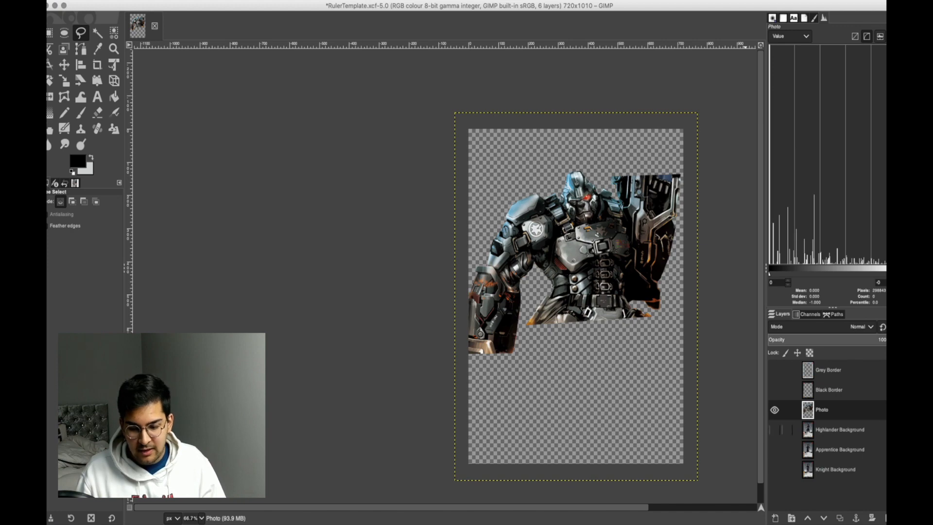
pyautogui.click(775, 429)
pyautogui.click(775, 430)
pyautogui.click(775, 450)
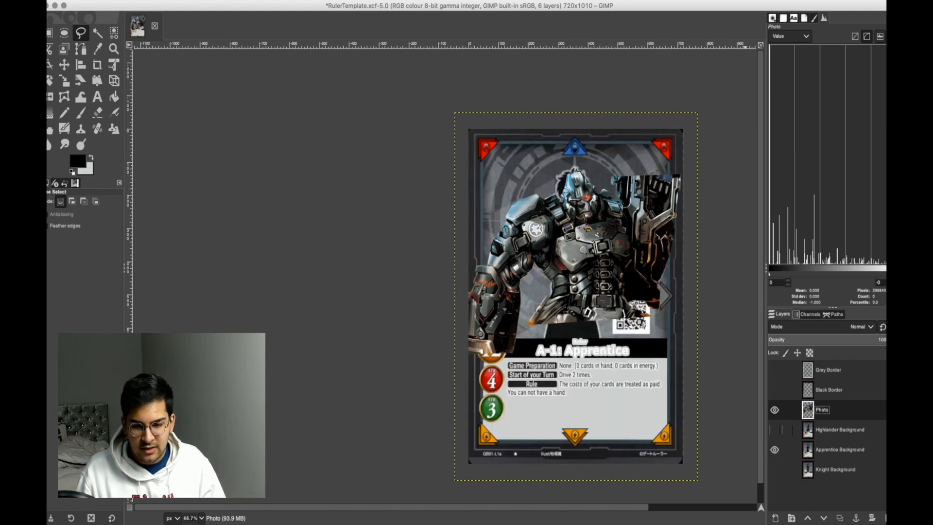
pyautogui.click(775, 390)
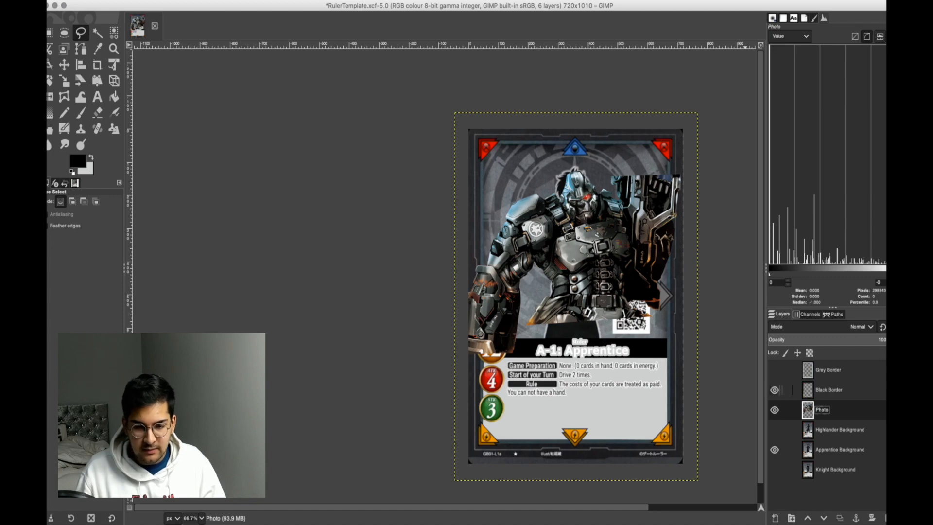
pyautogui.click(775, 449)
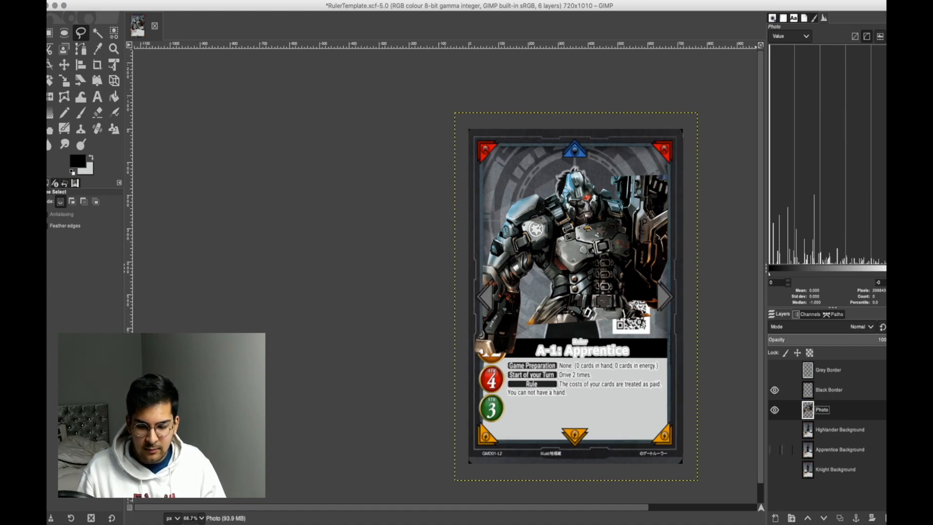
pyautogui.click(775, 469)
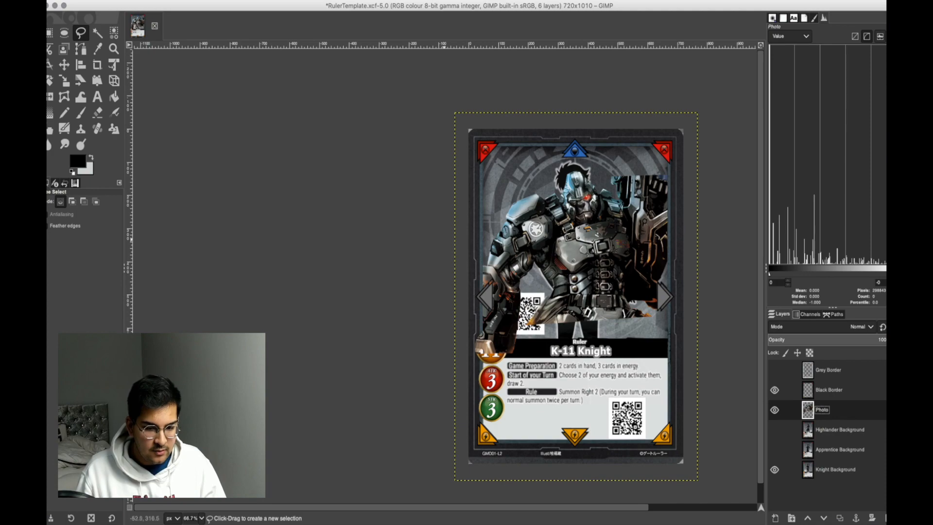
# Scale the Photo layer to 984 × 1340 px and move it 114 px left and 97 px down within the card frame.
pyautogui.click(64, 65)
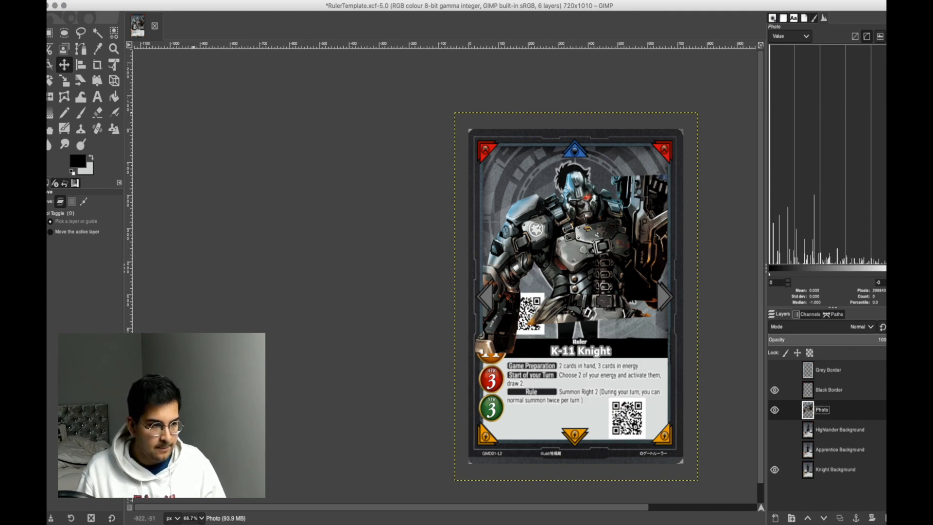
pyautogui.moveTo(621, 258); pyautogui.dragTo(608, 276)
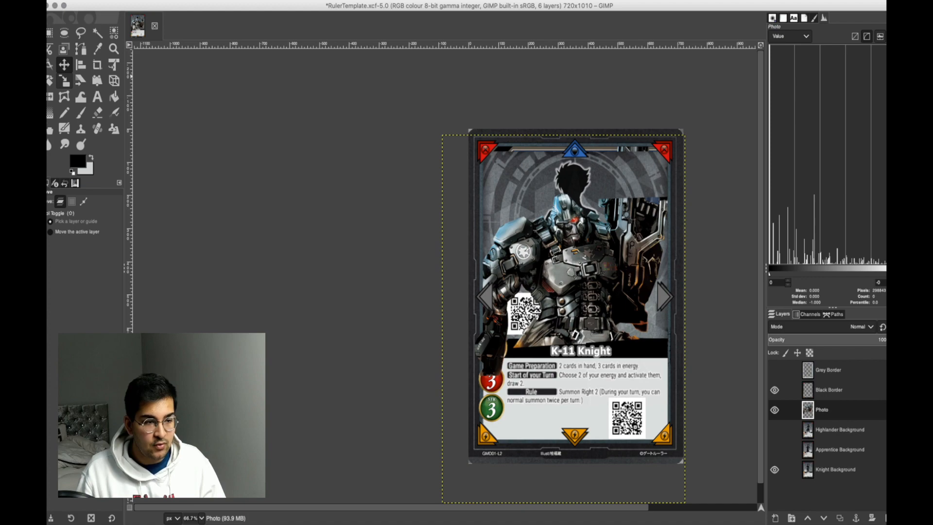
pyautogui.click(64, 81)
pyautogui.moveTo(707, 161); pyautogui.dragTo(736, 59)
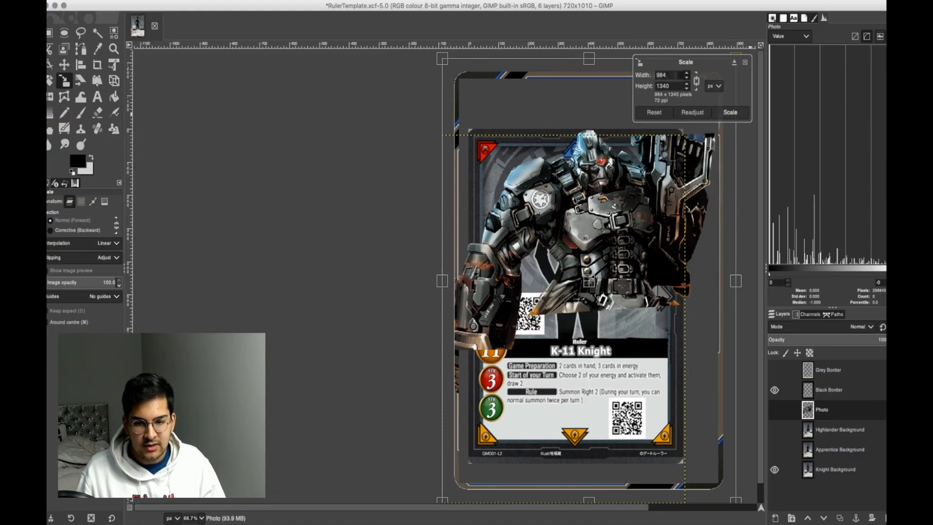
pyautogui.click(730, 113)
pyautogui.click(65, 64)
pyautogui.moveTo(602, 273); pyautogui.dragTo(556, 313)
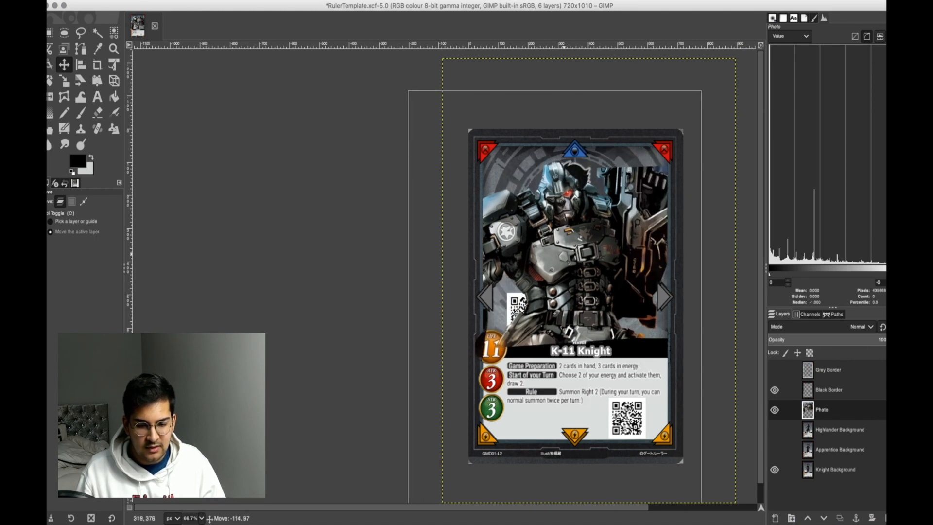
# Enlarge the robot further and reposition it so its head sits just under the blue triangle.
pyautogui.click(64, 81)
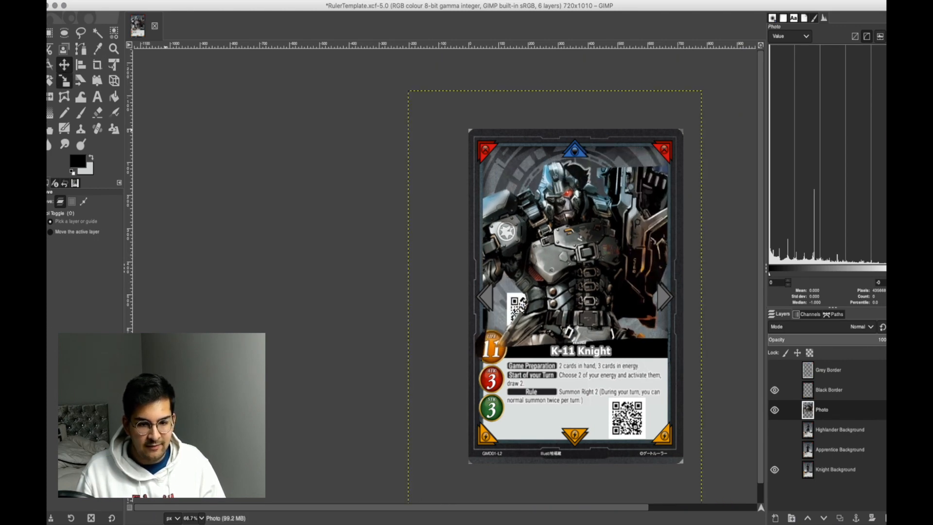
pyautogui.moveTo(708, 157); pyautogui.dragTo(751, 123)
pyautogui.click(731, 112)
pyautogui.press('m')
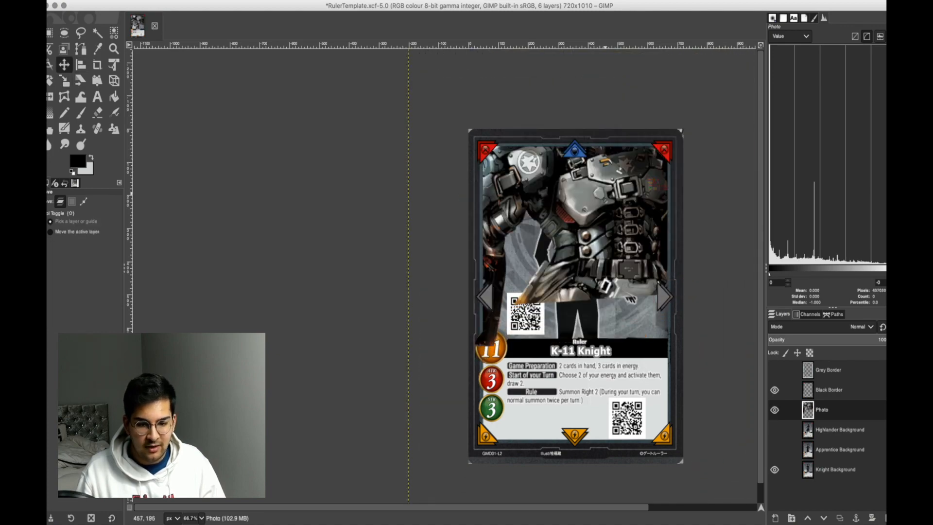
pyautogui.moveTo(580, 250); pyautogui.dragTo(577, 241)
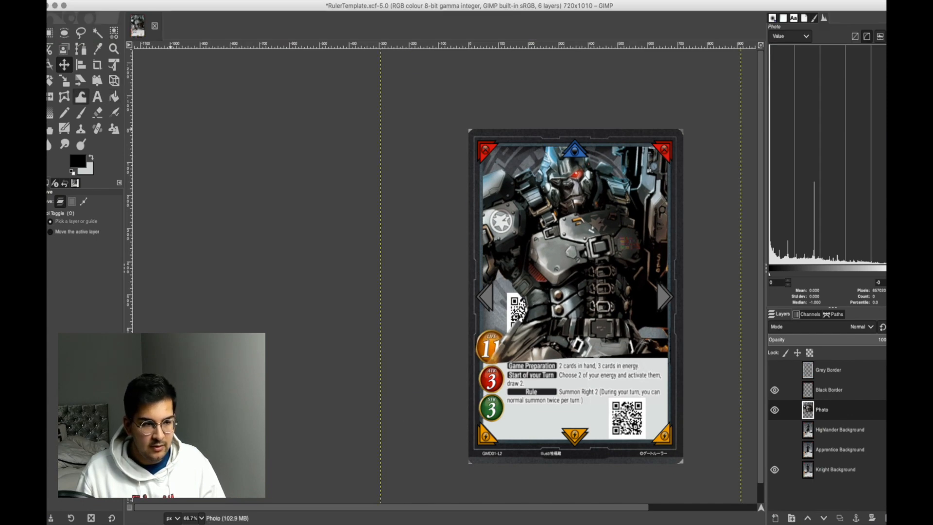
# Shrink the Photo layer slightly from its upper-left corner and nudge the robot upward in the frame.
pyautogui.click(64, 80)
pyautogui.moveTo(382, 51); pyautogui.dragTo(399, 77)
pyautogui.click(730, 112)
pyautogui.press('m')
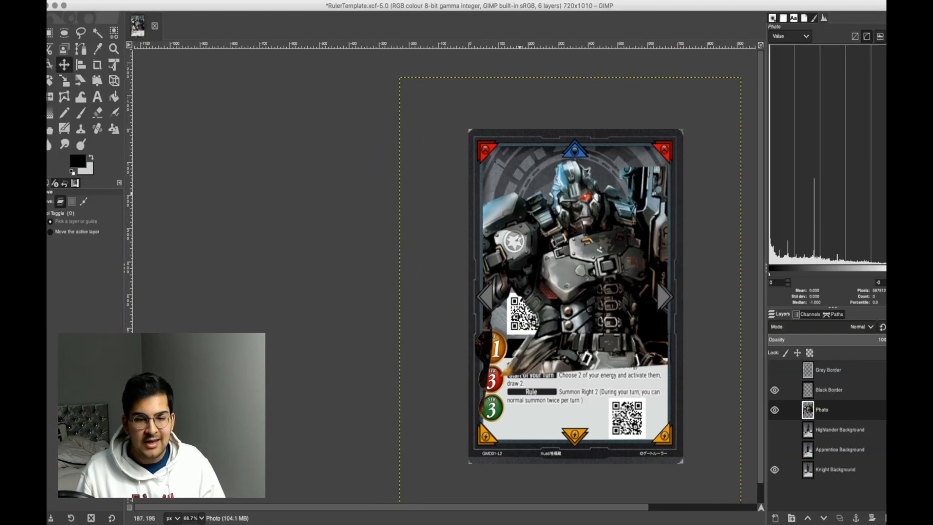
pyautogui.moveTo(567, 226); pyautogui.dragTo(569, 219)
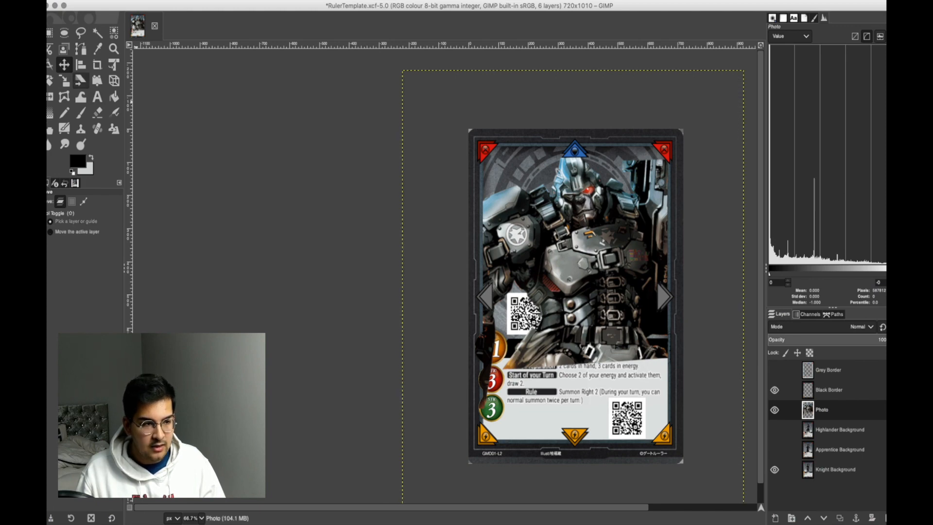
# Enlarge the robot slightly and adjust its position so its lower edge meets the top of the rules text box.
pyautogui.click(65, 81)
pyautogui.moveTo(683, 145); pyautogui.dragTo(695, 129)
pyautogui.click(731, 112)
pyautogui.click(64, 65)
pyautogui.moveTo(558, 230); pyautogui.dragTo(555, 230)
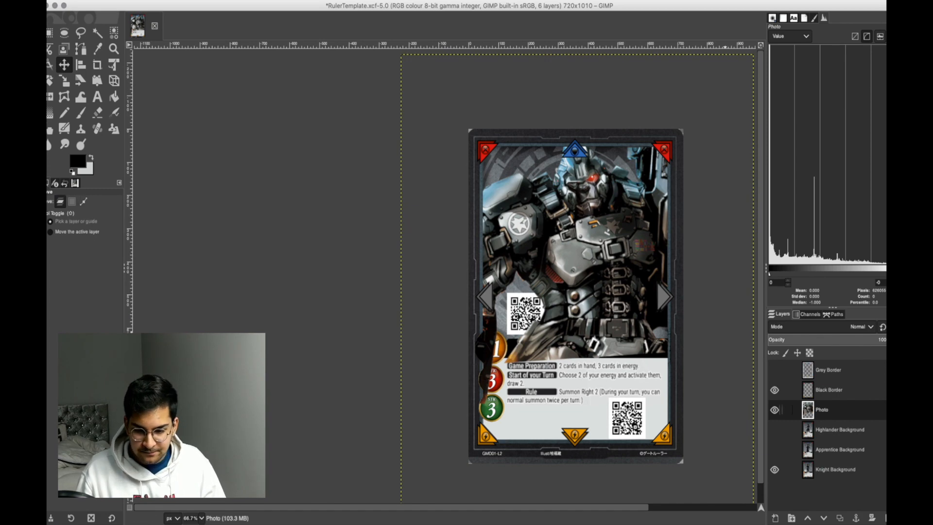
# Hide the Photo layer and start a free selection on Knight Background, tracing over the LIFE badge to the black name bar's corner.
pyautogui.click(775, 410)
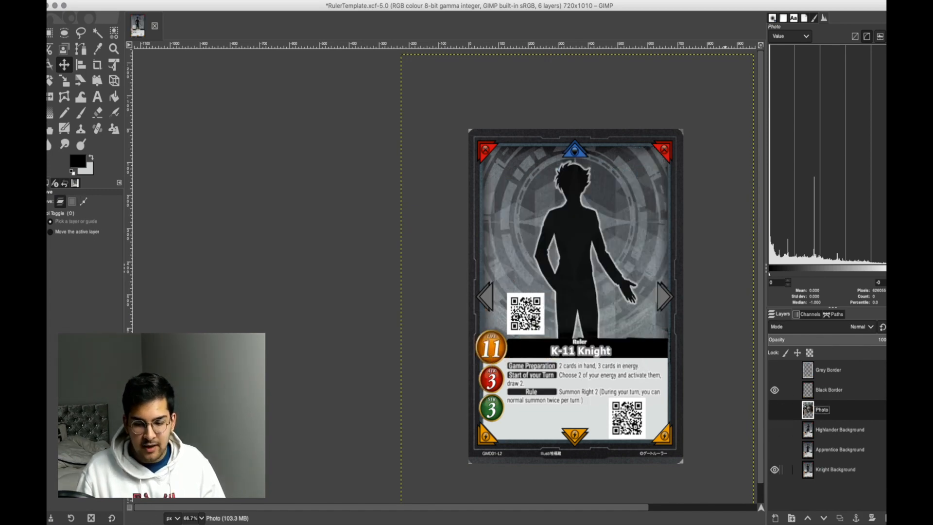
pyautogui.click(835, 469)
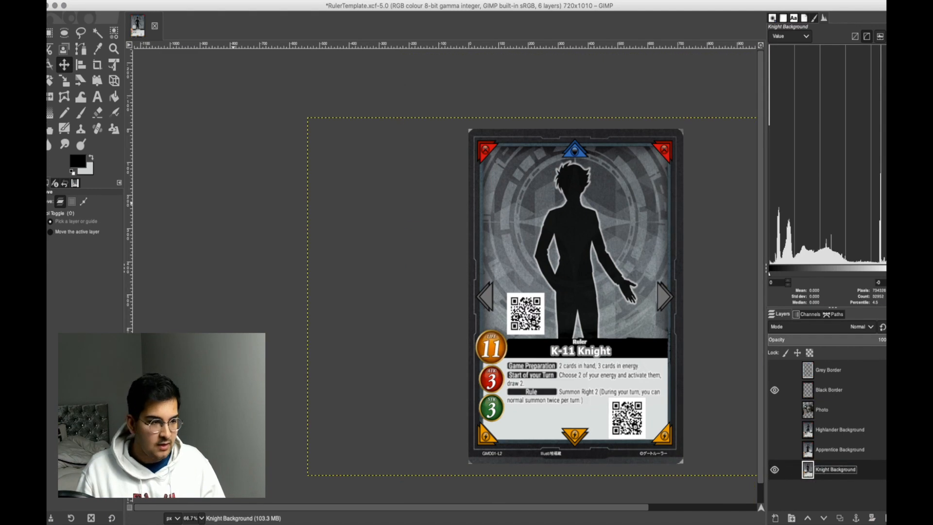
pyautogui.click(81, 33)
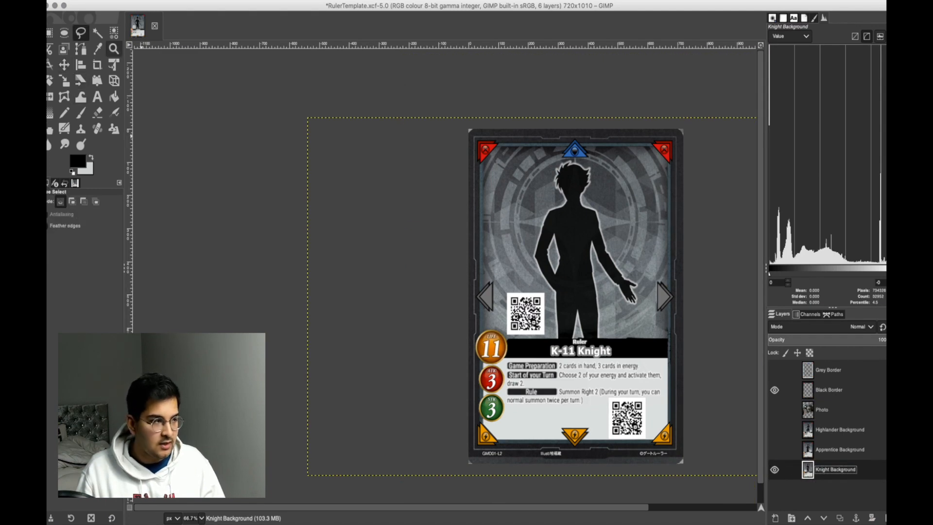
pyautogui.scroll(3, 530, 368)
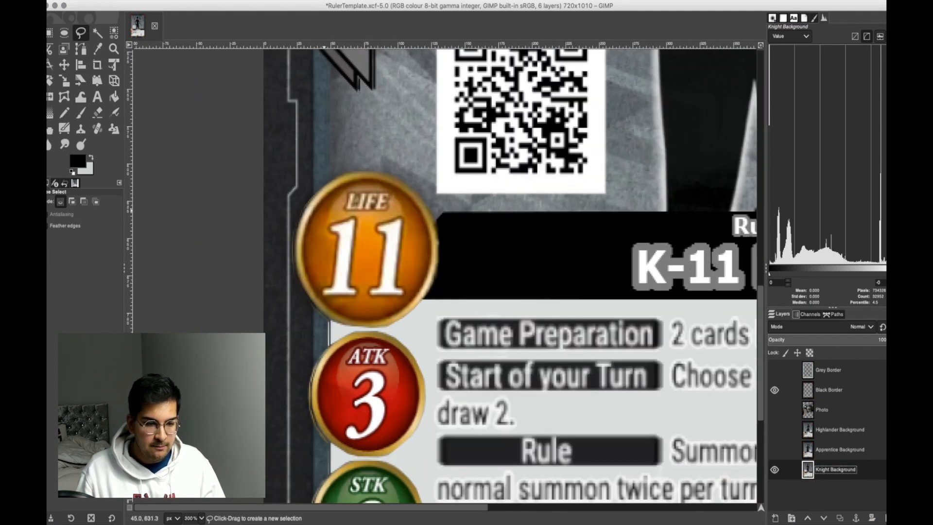
pyautogui.scroll(2, 325, 210)
pyautogui.click(334, 157)
pyautogui.click(420, 140)
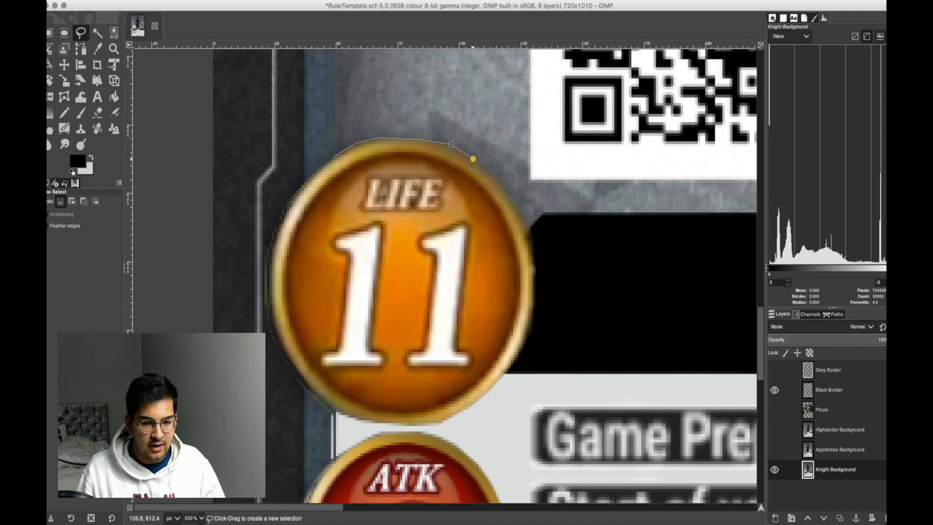
pyautogui.click(513, 200)
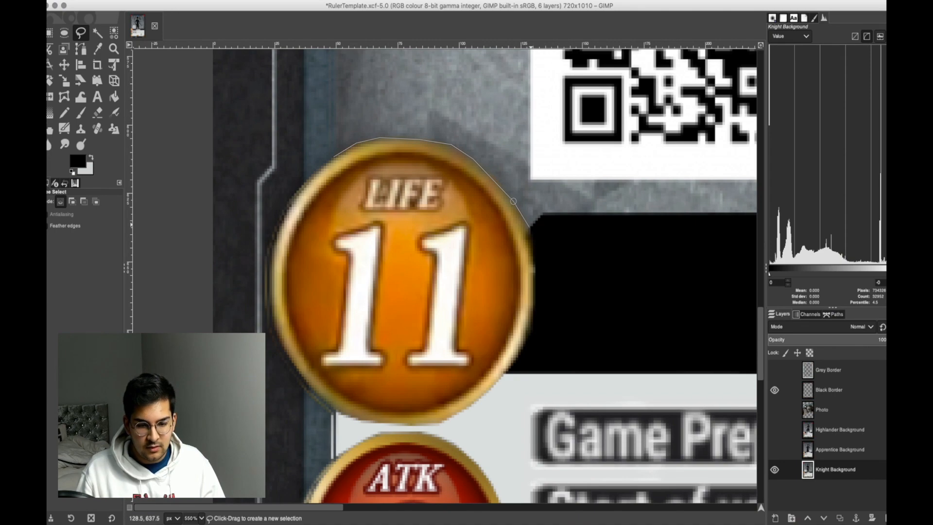
pyautogui.click(528, 230)
pyautogui.click(540, 213)
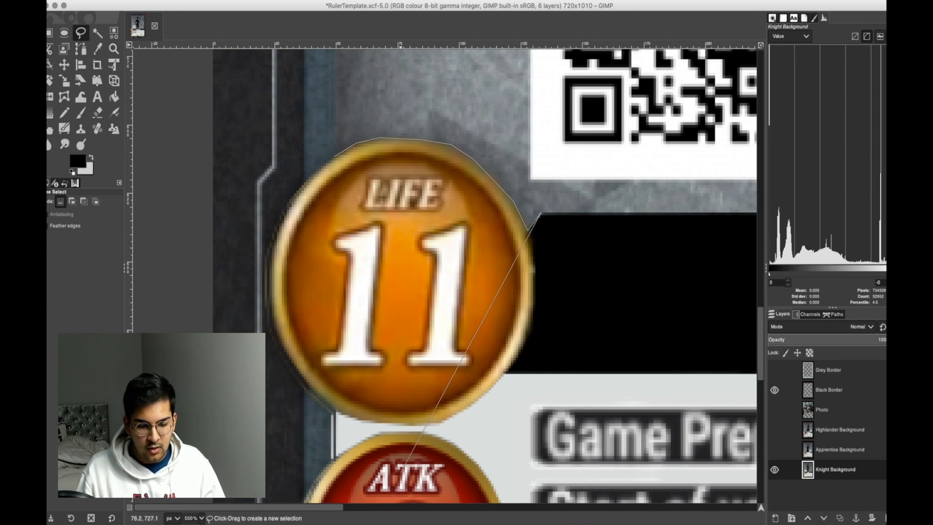
# Continue the free selection along the black name bar's upper edge to the blue frame and close it around the name and rules text area.
pyautogui.moveTo(311, 507); pyautogui.dragTo(409, 507)
pyautogui.click(596, 212)
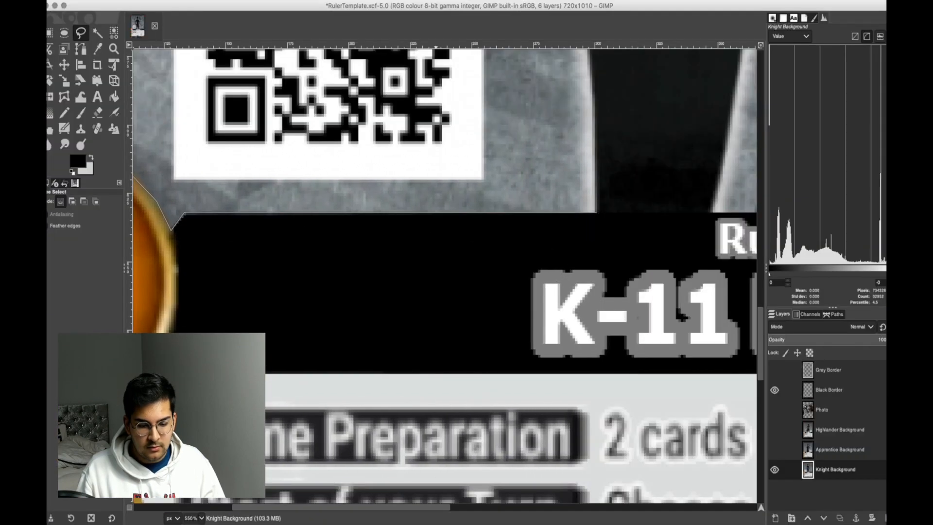
pyautogui.moveTo(424, 507); pyautogui.dragTo(730, 507)
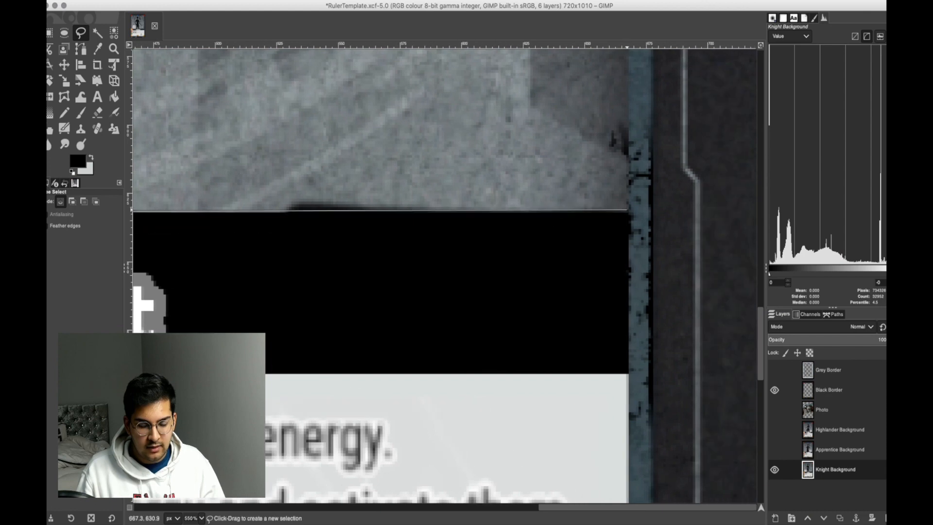
pyautogui.scroll(-5, 627, 210)
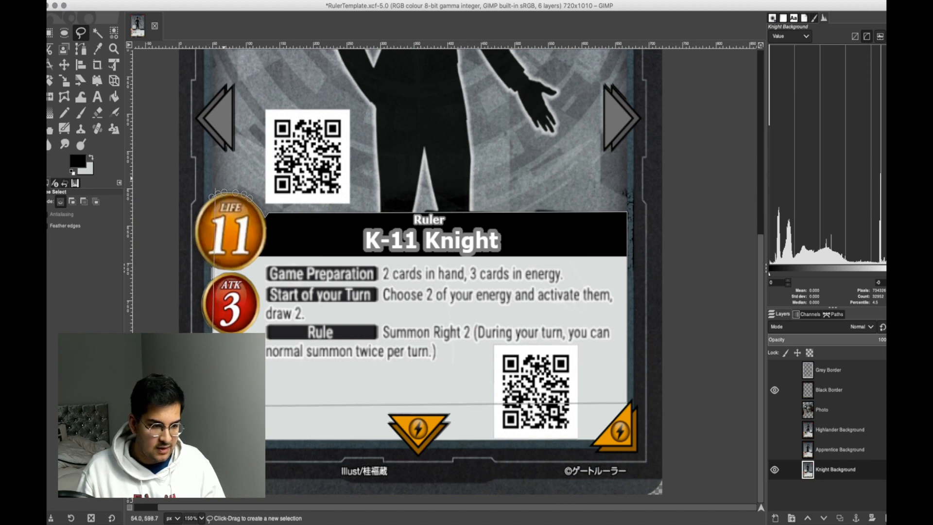
pyautogui.click(213, 199)
pyautogui.scroll(-1, 486, 286)
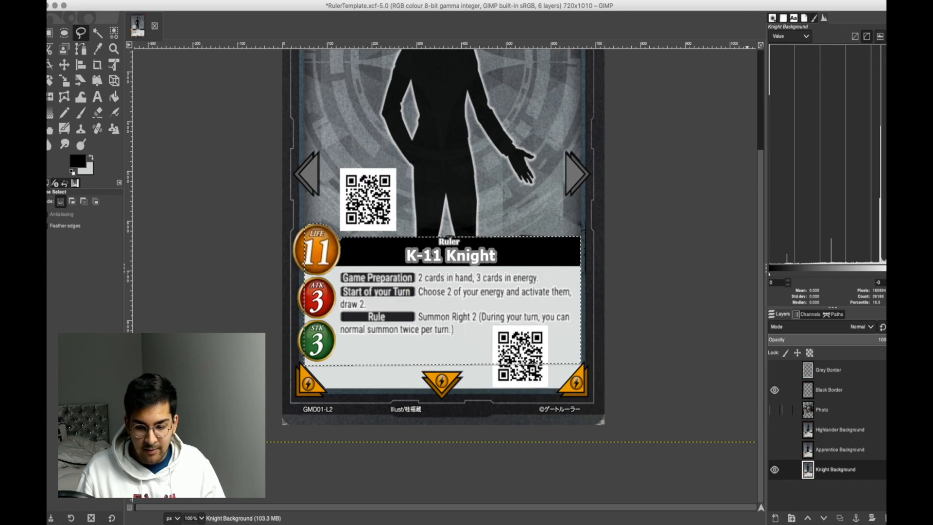
# Show the Photo layer, delete its part inside the selection over the name and text area, and clear the selection.
pyautogui.click(822, 409)
pyautogui.click(775, 409)
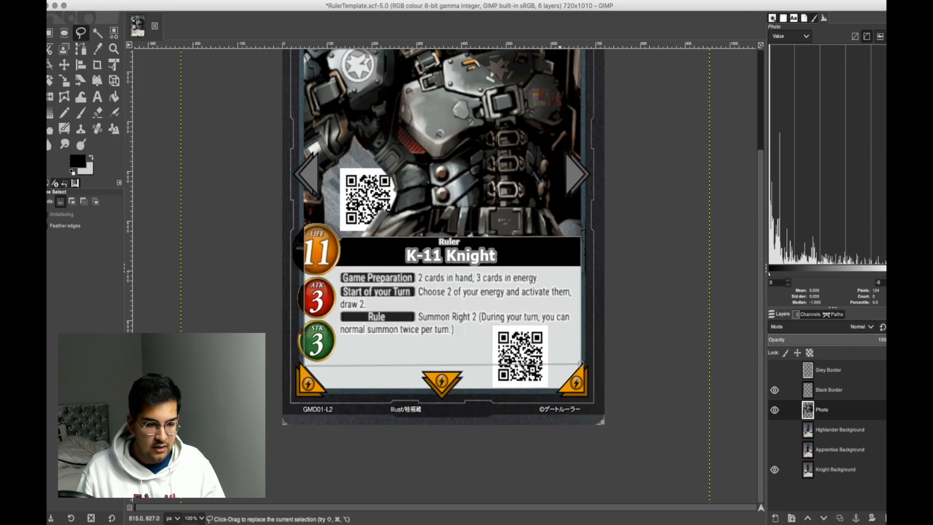
pyautogui.press('super+shift+a')
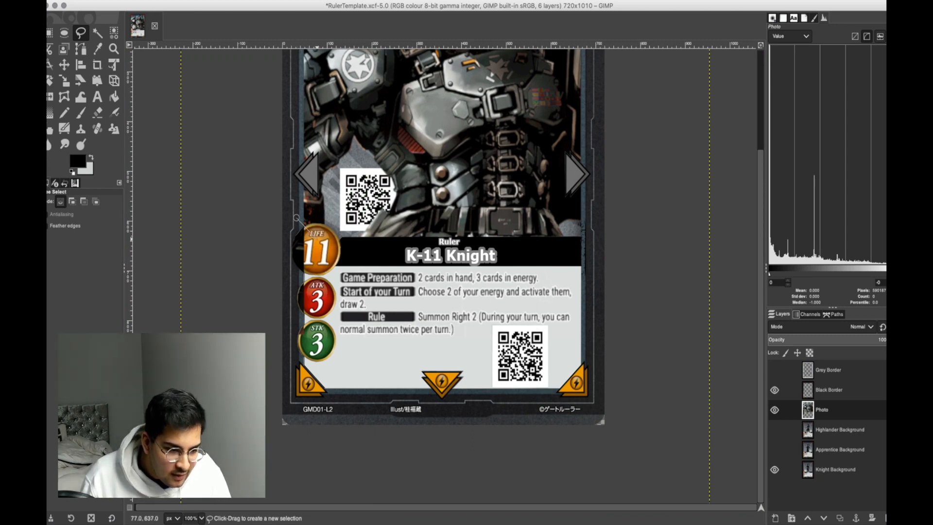
# Free-select the leftover robot strip over the LIFE, ATK and STK badges on the Photo layer, delete it and deselect.
pyautogui.click(334, 385)
pyautogui.click(248, 390)
pyautogui.click(269, 215)
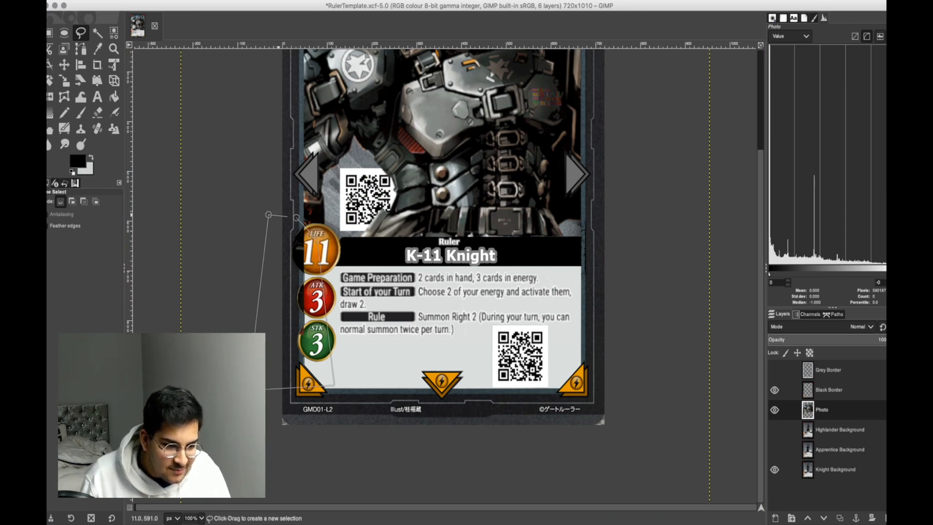
pyautogui.click(297, 218)
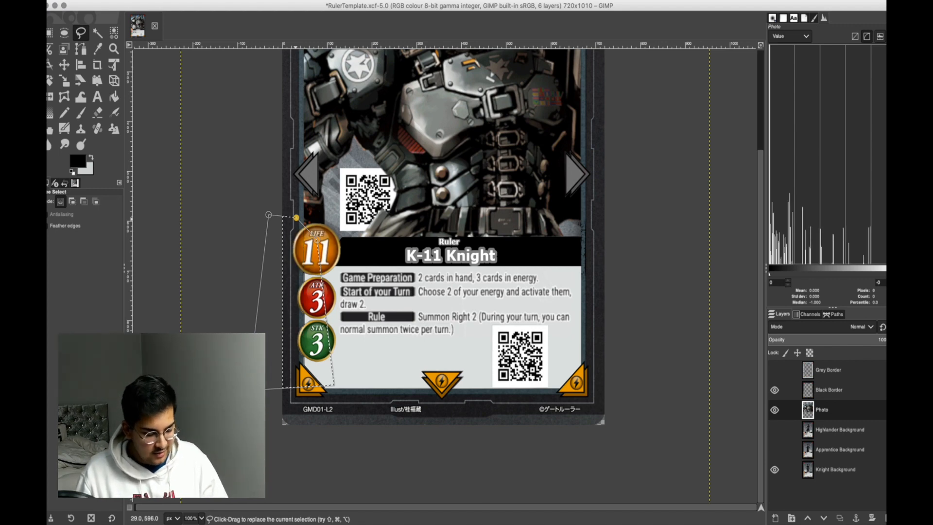
pyautogui.press('shift+super+a')
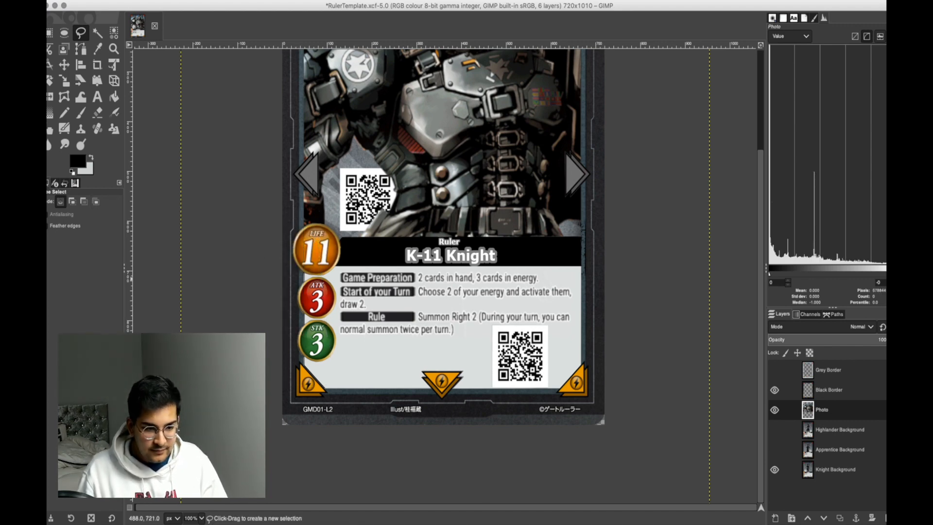
# Preview the whole card with Apprentice Background and with Highlander Background in place of Knight Background.
pyautogui.scroll(-1, 552, 280)
pyautogui.scroll(2, 553, 280)
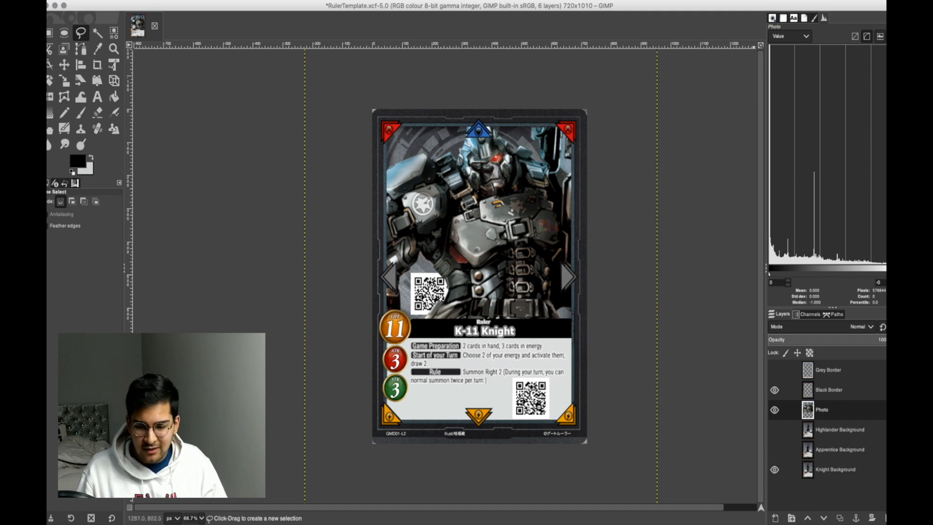
pyautogui.click(775, 469)
pyautogui.click(775, 450)
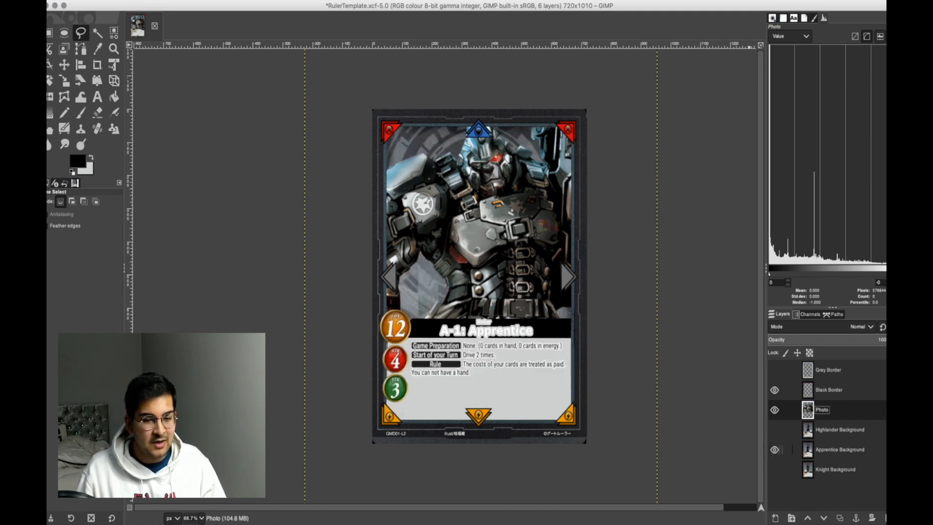
pyautogui.click(775, 450)
pyautogui.click(775, 429)
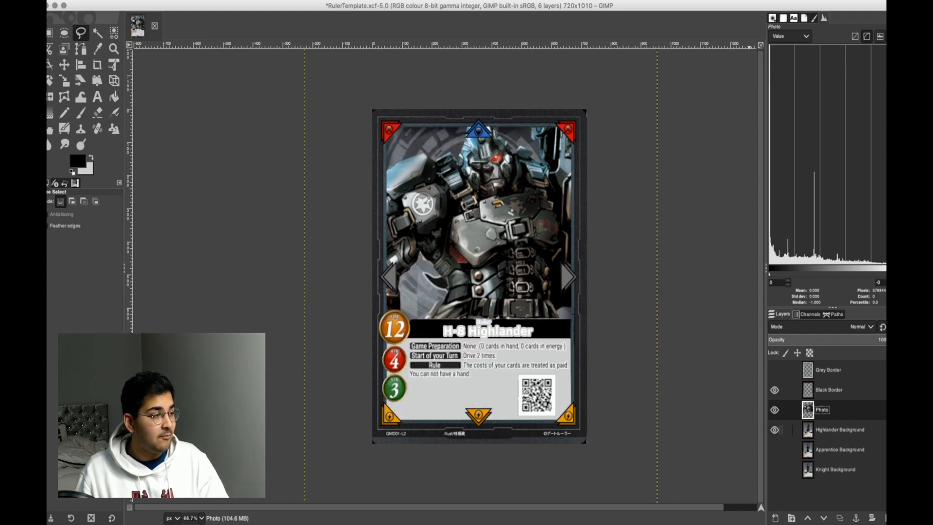
# Hide Highlander Background and, after checking the other backgrounds, leave only Apprentice Background visible beneath the robot.
pyautogui.click(775, 430)
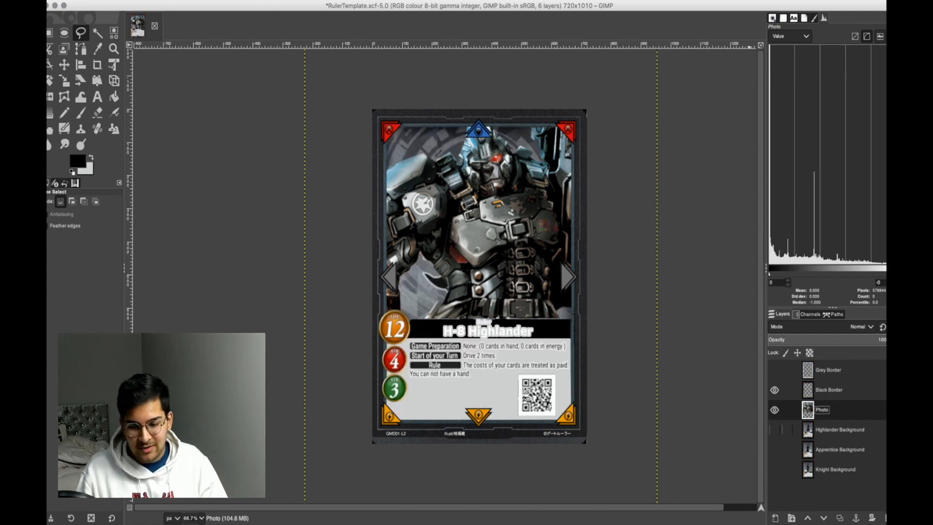
pyautogui.click(774, 449)
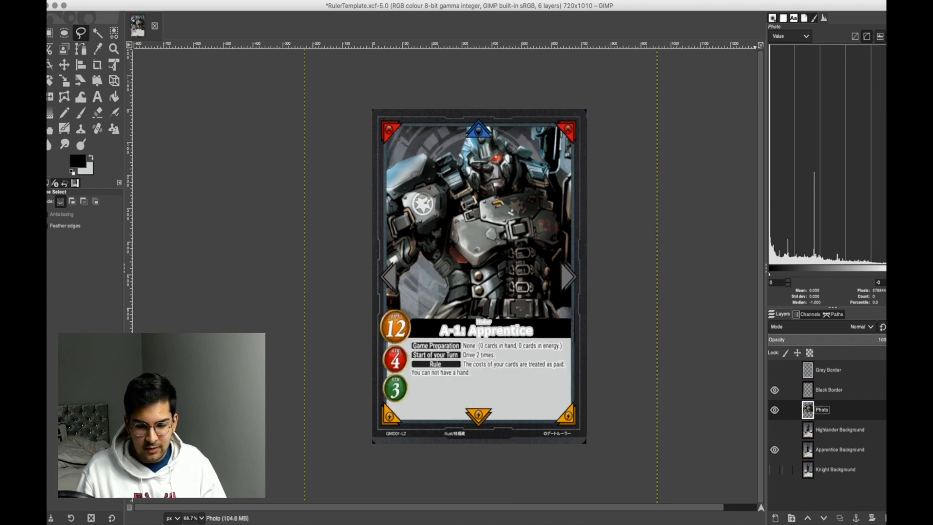
pyautogui.click(775, 449)
pyautogui.click(774, 469)
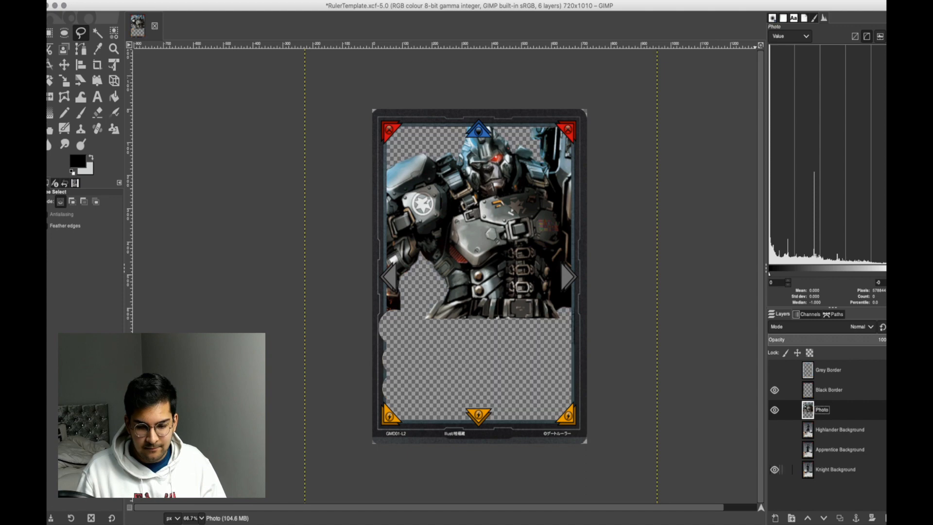
pyautogui.click(774, 450)
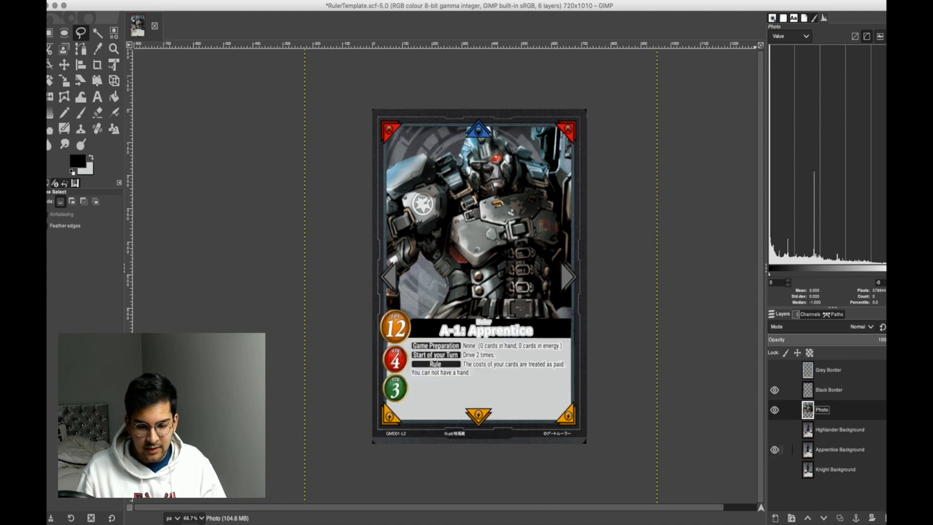
pyautogui.click(774, 430)
pyautogui.click(774, 430)
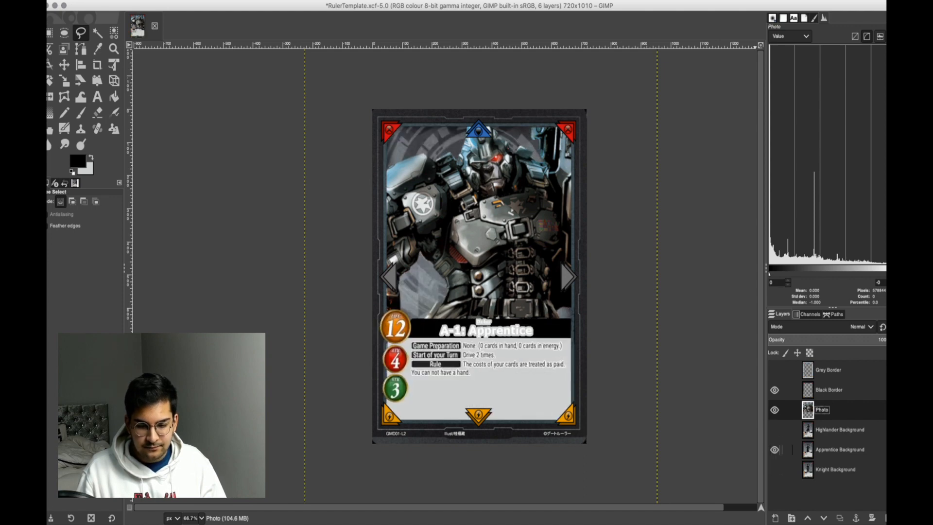
# Preview the card with Grey Border, restore Black Border, and make Apprentice Background the active layer.
pyautogui.click(775, 390)
pyautogui.click(775, 370)
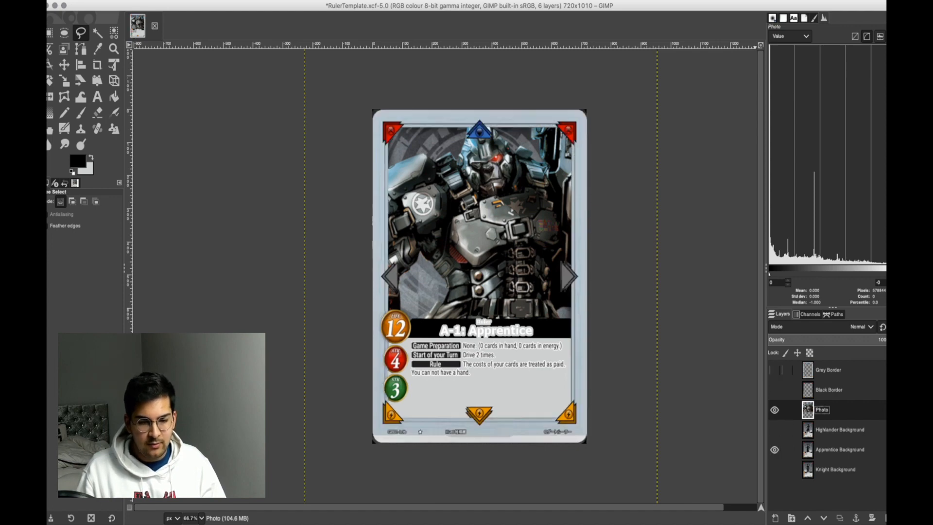
pyautogui.click(774, 370)
pyautogui.click(775, 390)
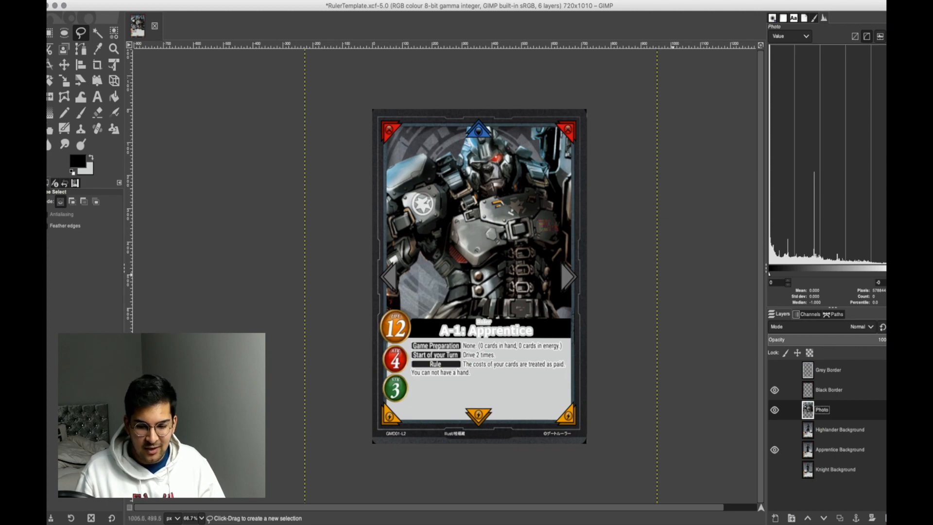
pyautogui.click(834, 450)
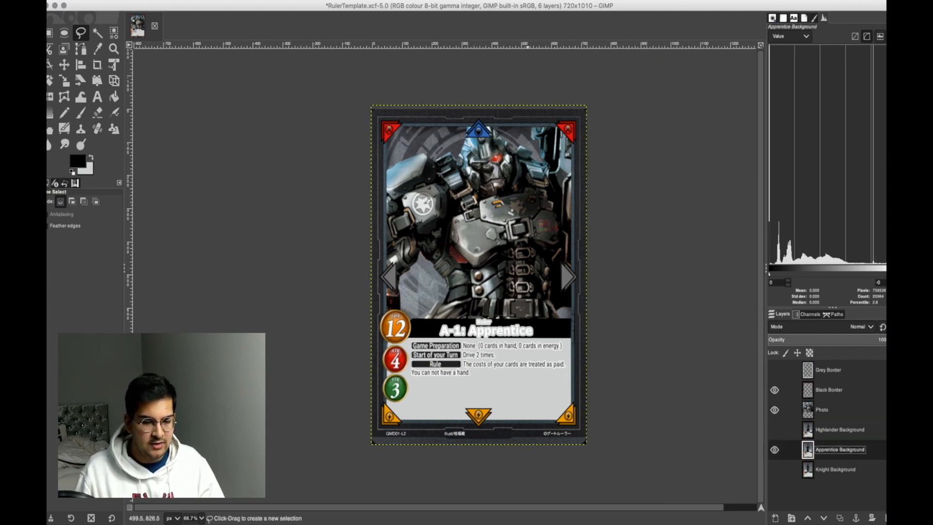